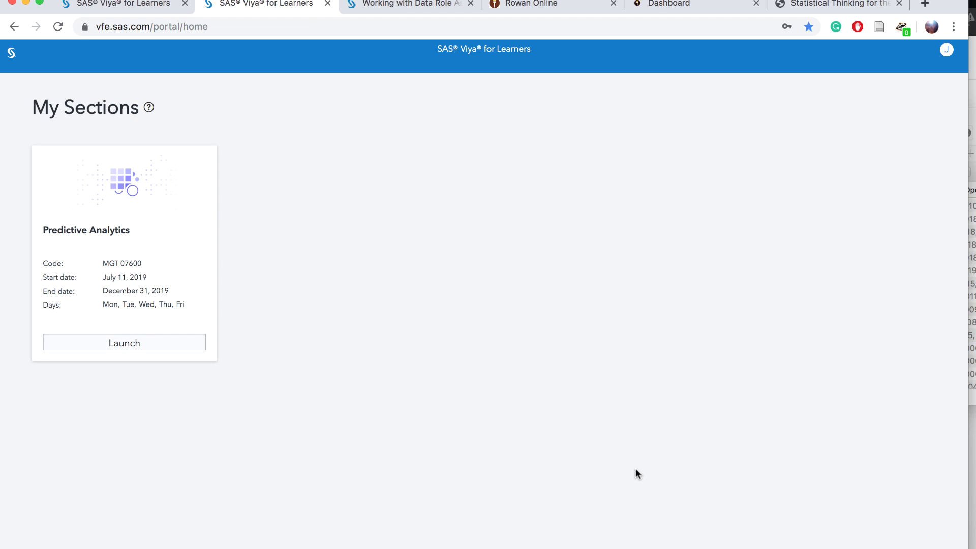
Launch the Predictive Analytics course section from My Sections
click(169, 349)
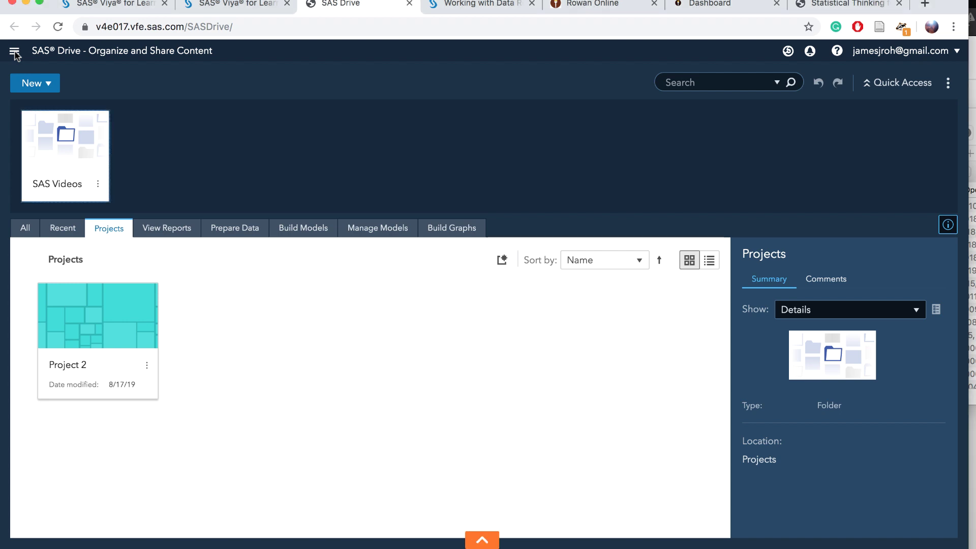
Go to Explore and Visualize Data, decline the autosaved session, and create a new report
click(14, 53)
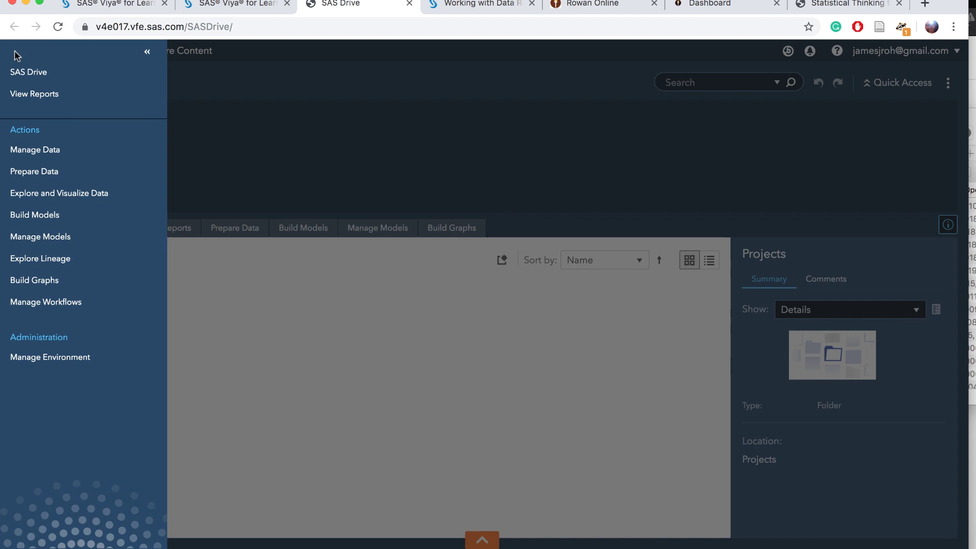
click(55, 203)
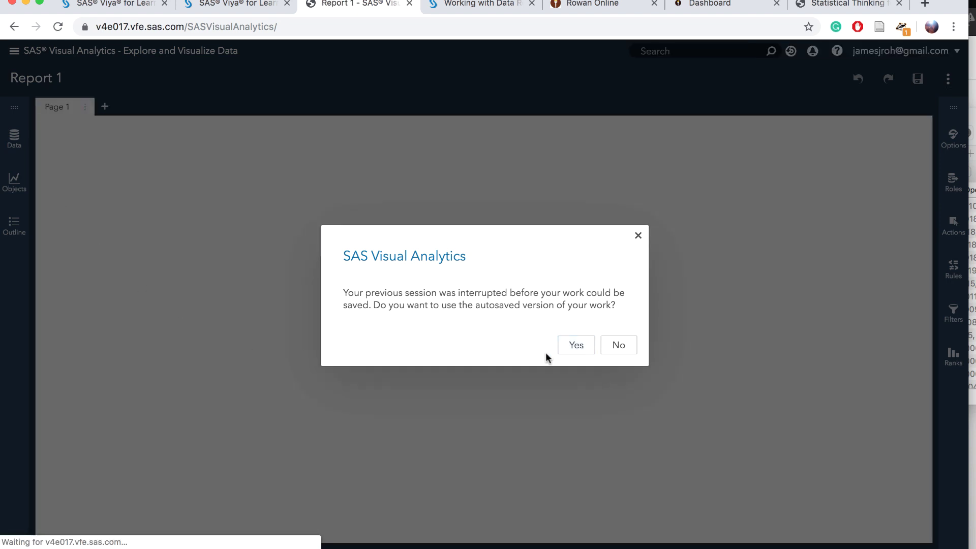
click(618, 350)
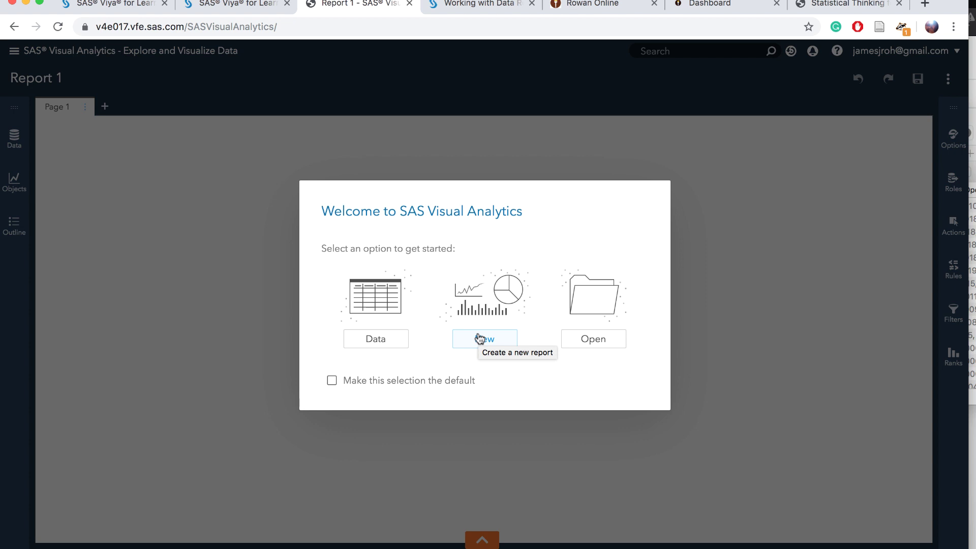
click(479, 338)
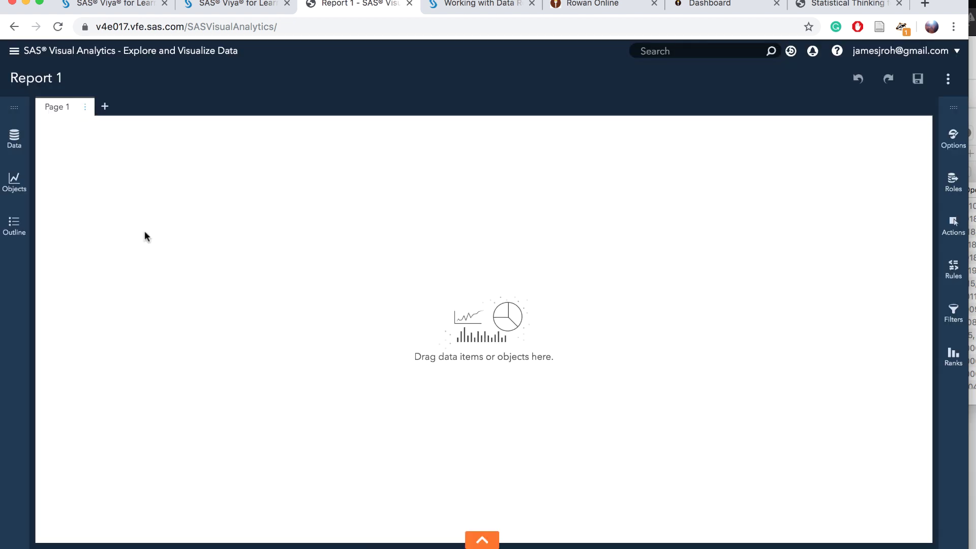
Choose VS_BANK from the Available tables in Open Data Source and load it
click(13, 138)
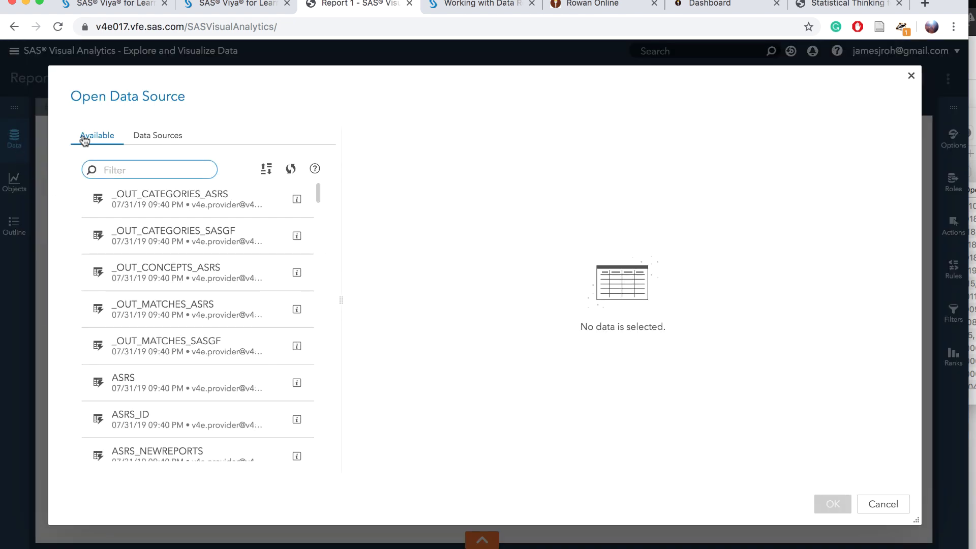
click(163, 136)
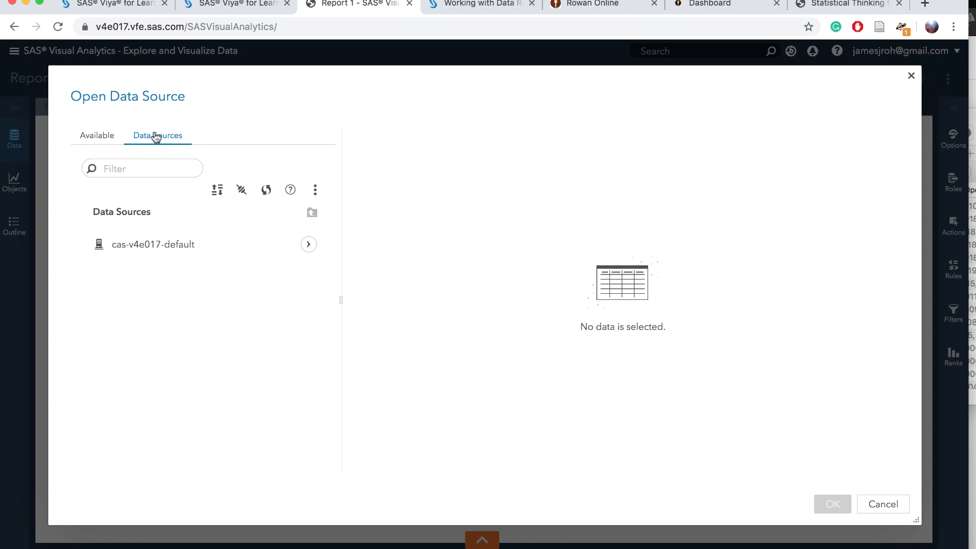
click(84, 137)
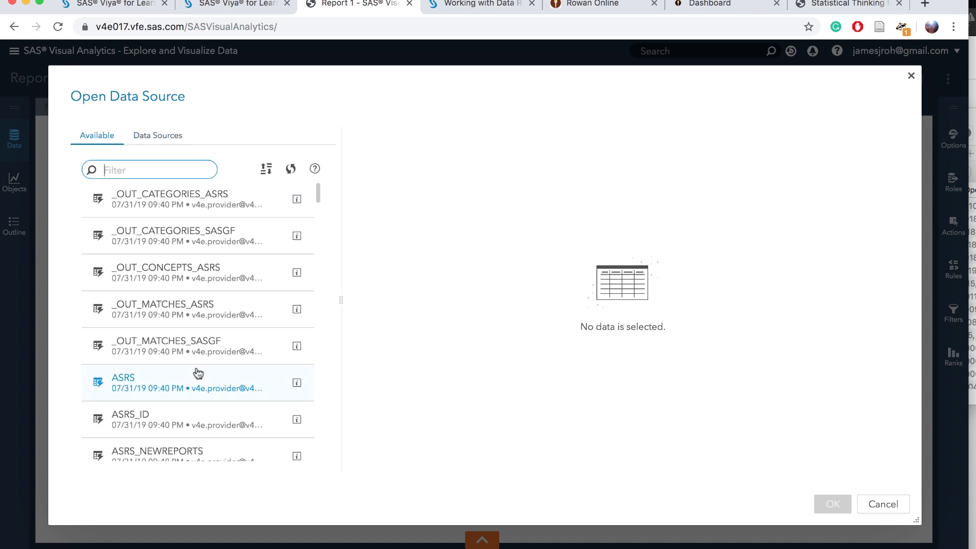
scroll(197, 372, down, 15)
scroll(197, 373, down, 20)
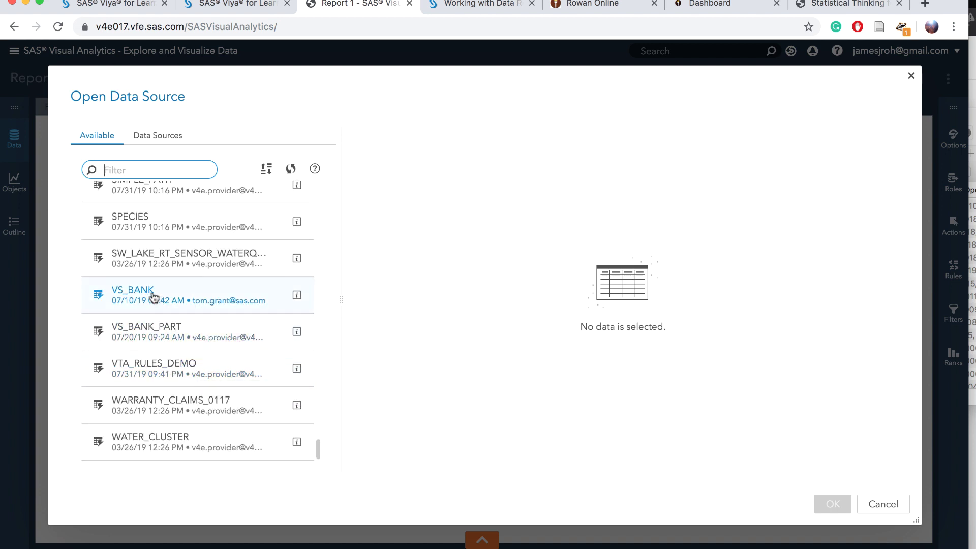
click(154, 298)
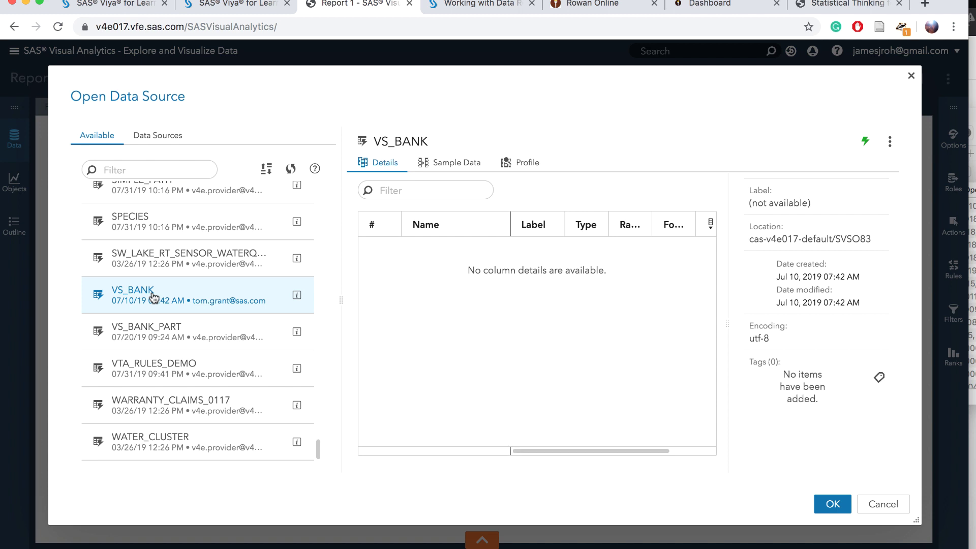
click(832, 506)
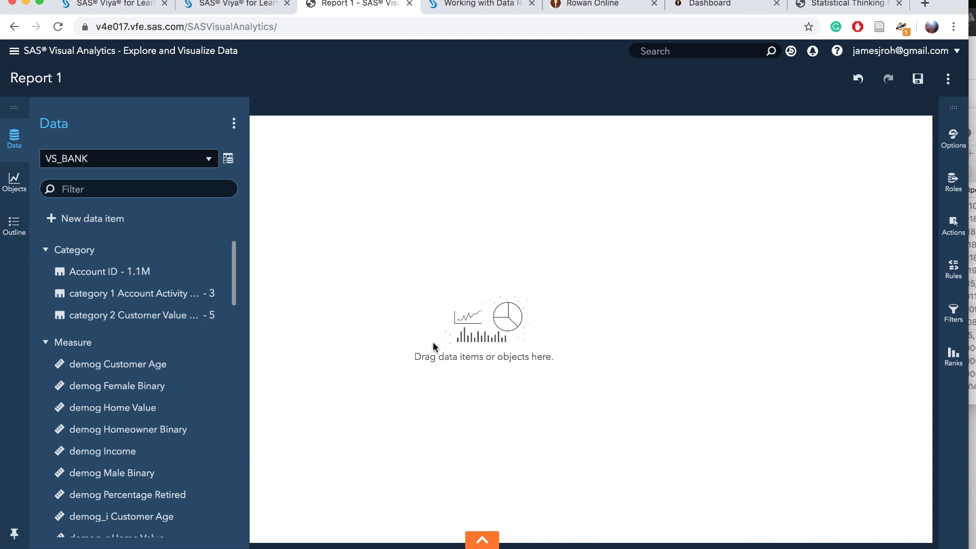
Add a Linear Regression object from the SAS Visual Statistics objects to Page 1
click(15, 180)
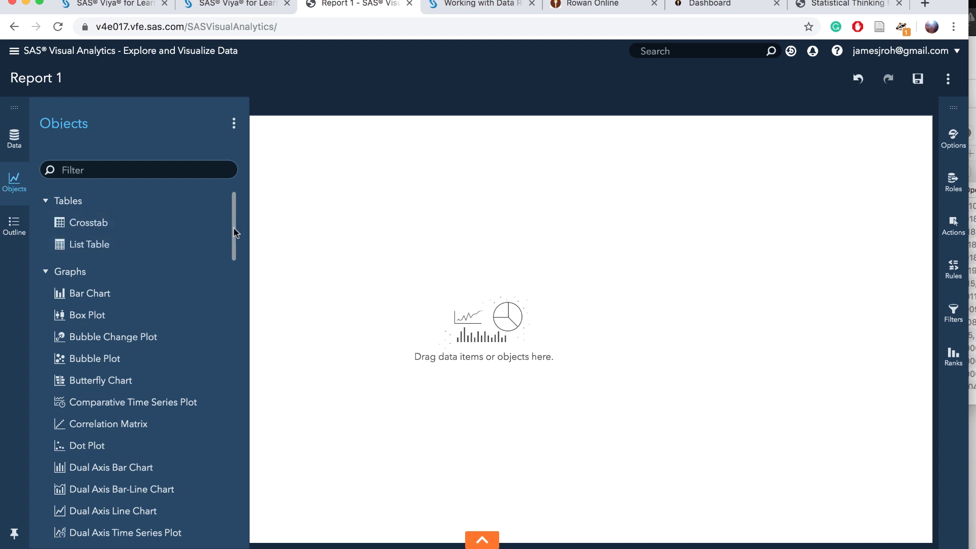
drag(234, 227, 225, 497)
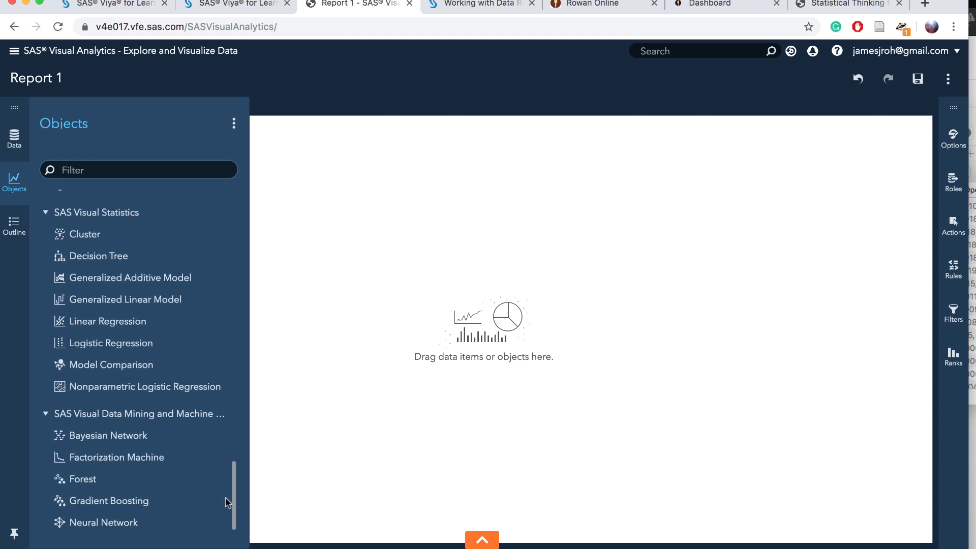
click(125, 327)
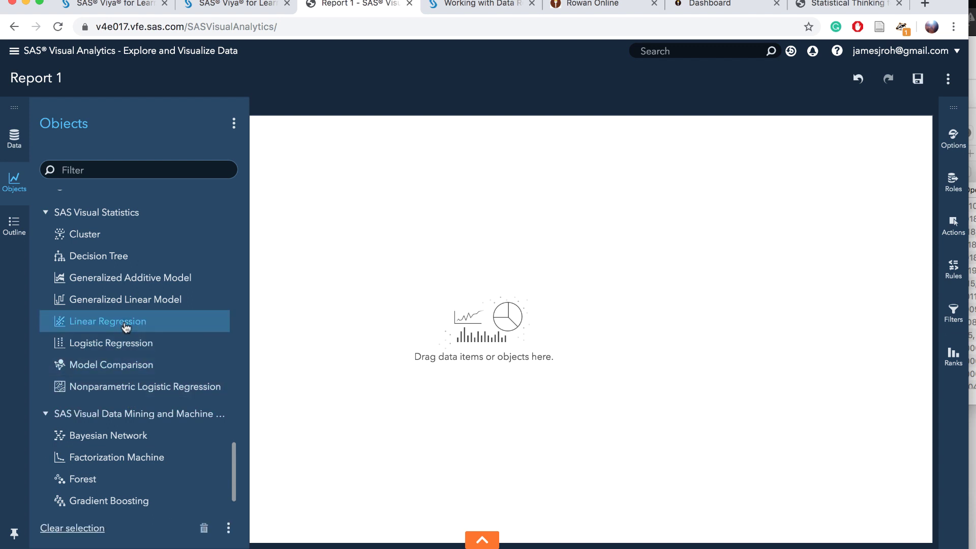
double_click(126, 327)
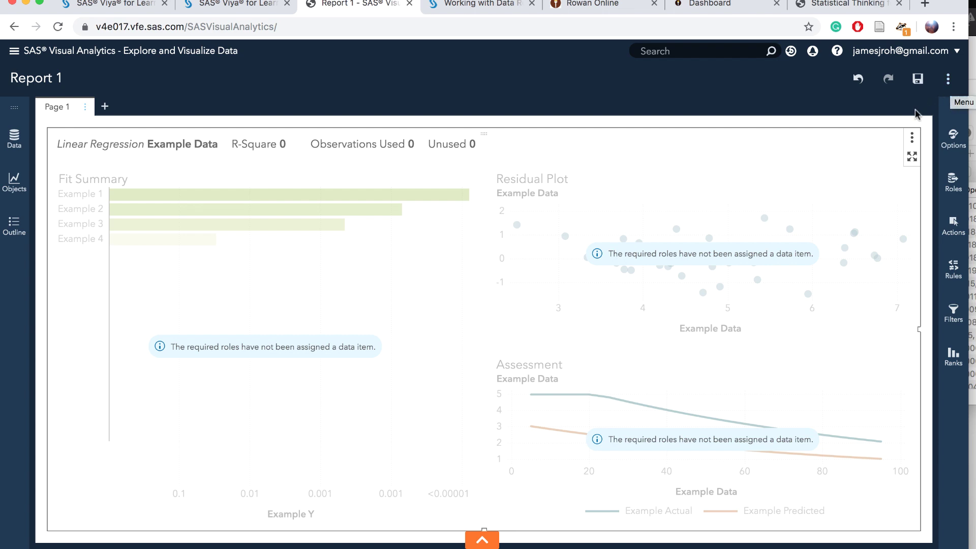
Disable auto-refresh from the report's More menu
click(949, 82)
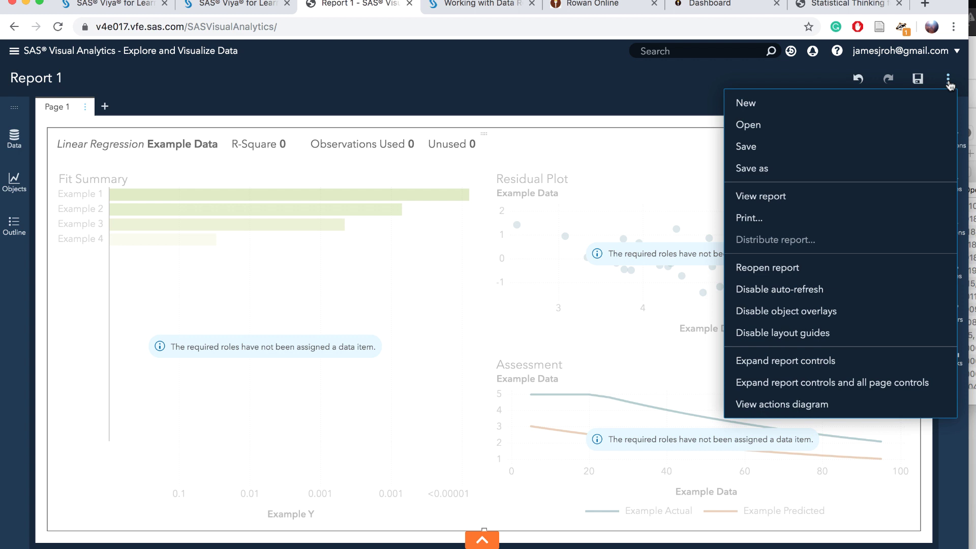
click(832, 297)
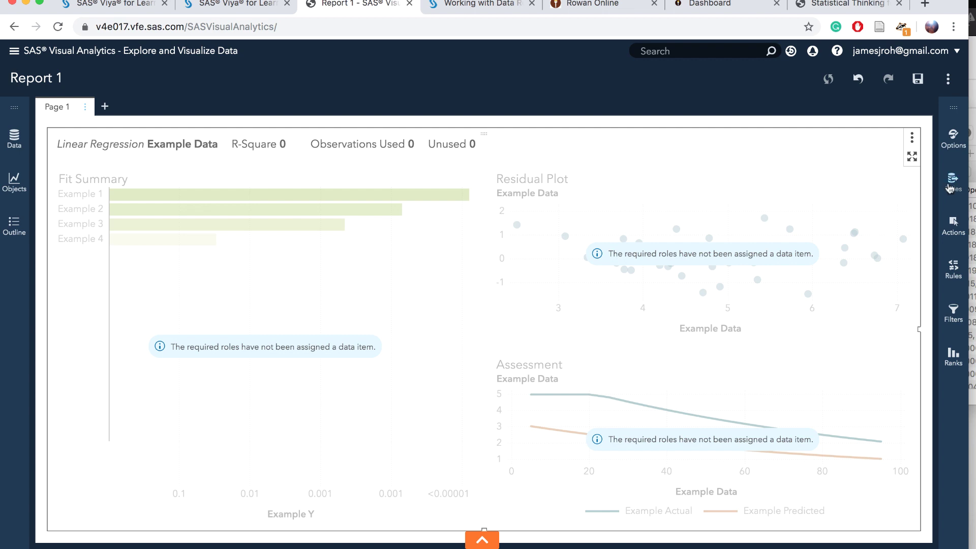
In the Roles pane for Linear Regression 1, set the Response to tgt Interval New Sales
click(952, 186)
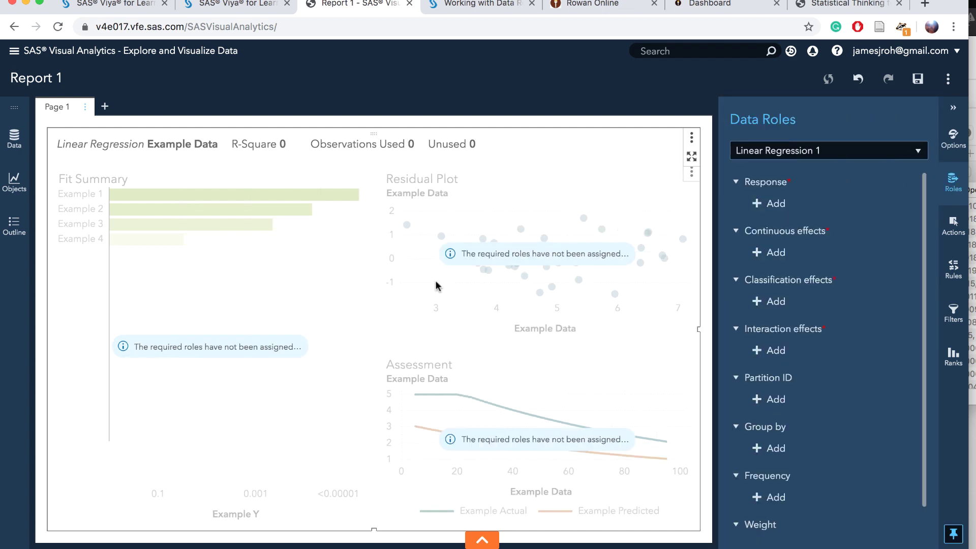
click(904, 154)
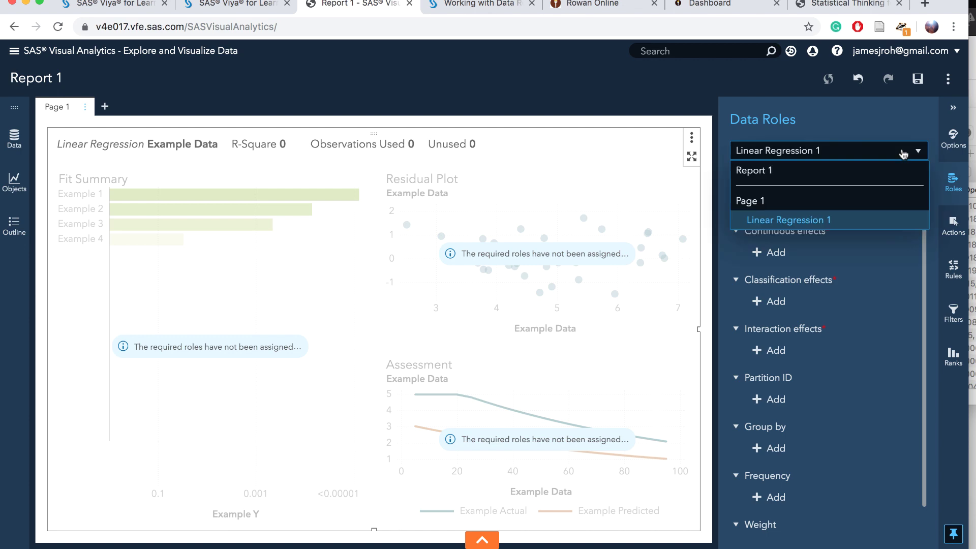
click(827, 222)
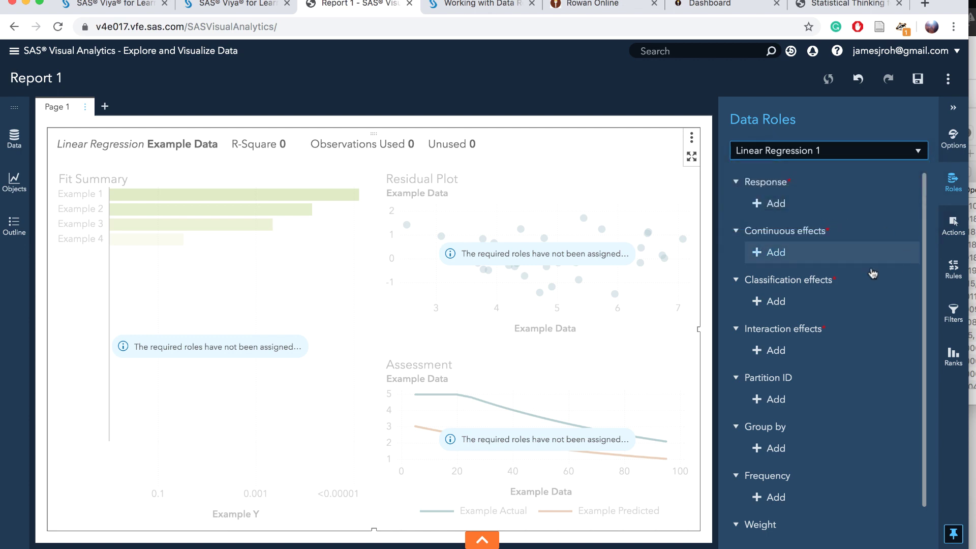
click(775, 209)
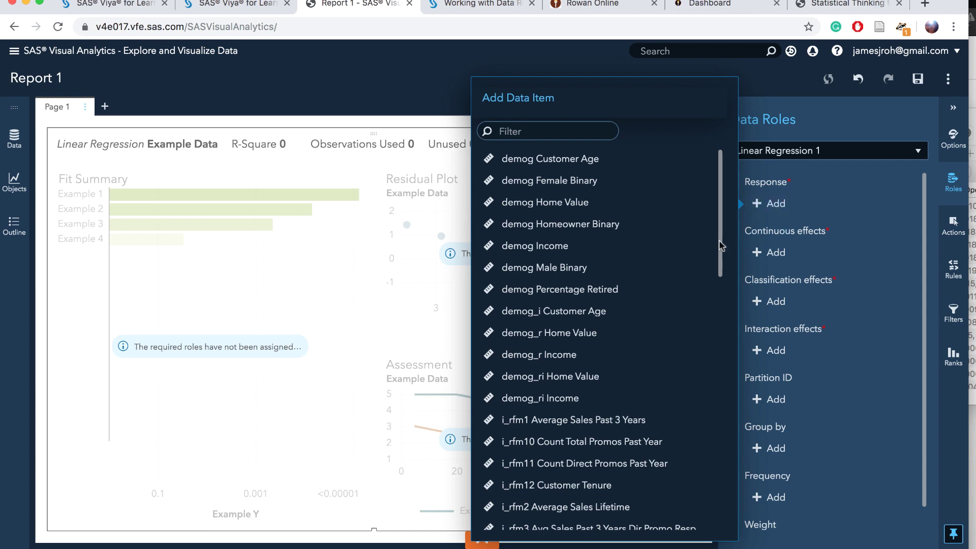
drag(719, 240, 740, 510)
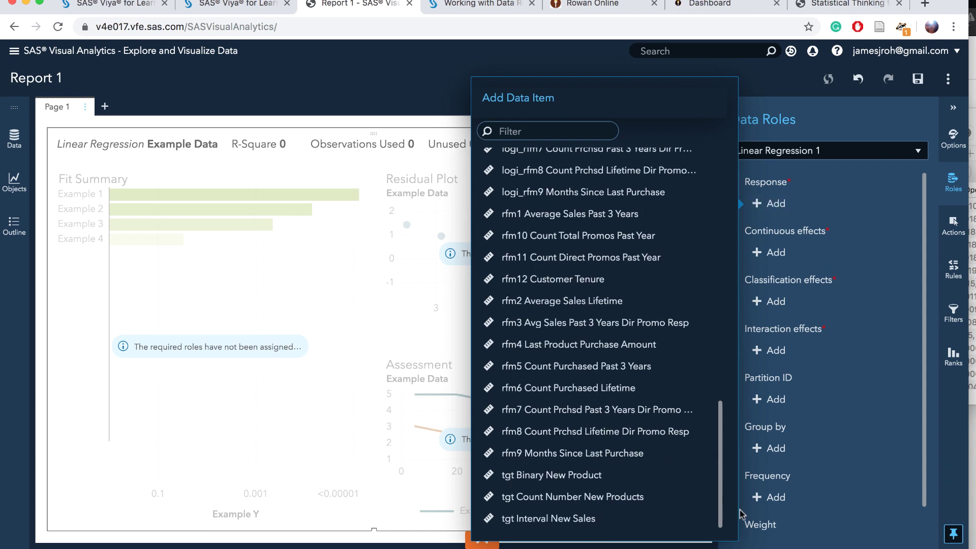
click(567, 521)
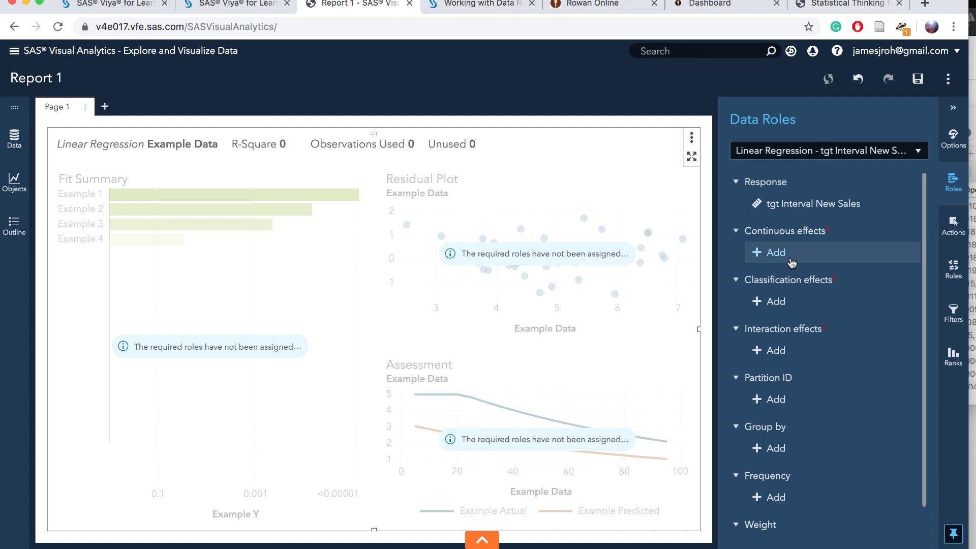
Add logi_rfm1 through logi_rfm9, twelve items, as the regression's continuous effects
click(792, 262)
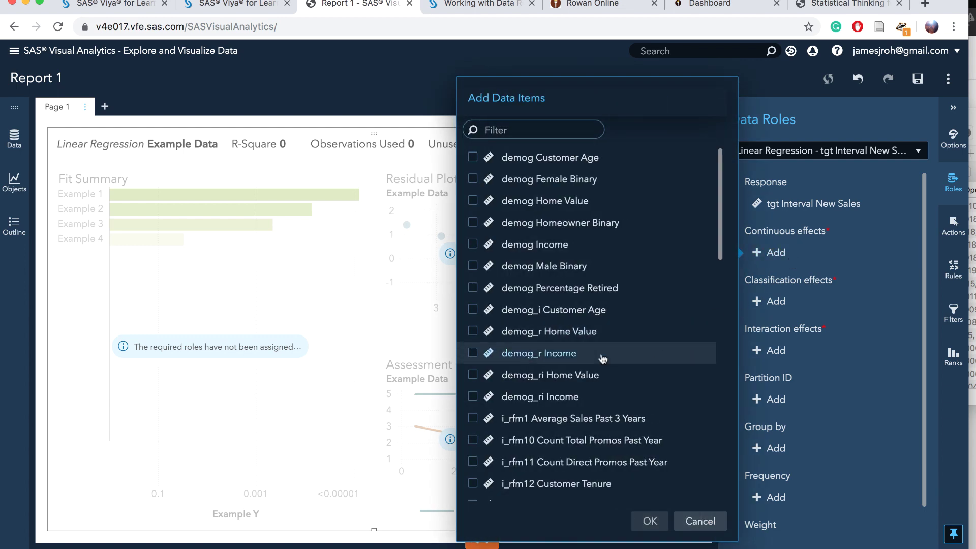
scroll(602, 357, down, 3)
scroll(603, 359, down, 4)
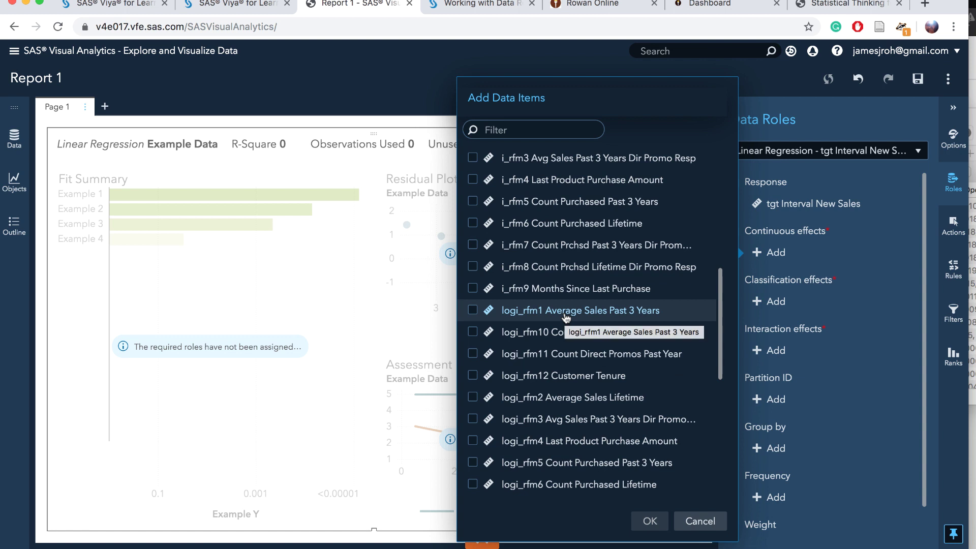
click(474, 311)
scroll(478, 313, up, 1)
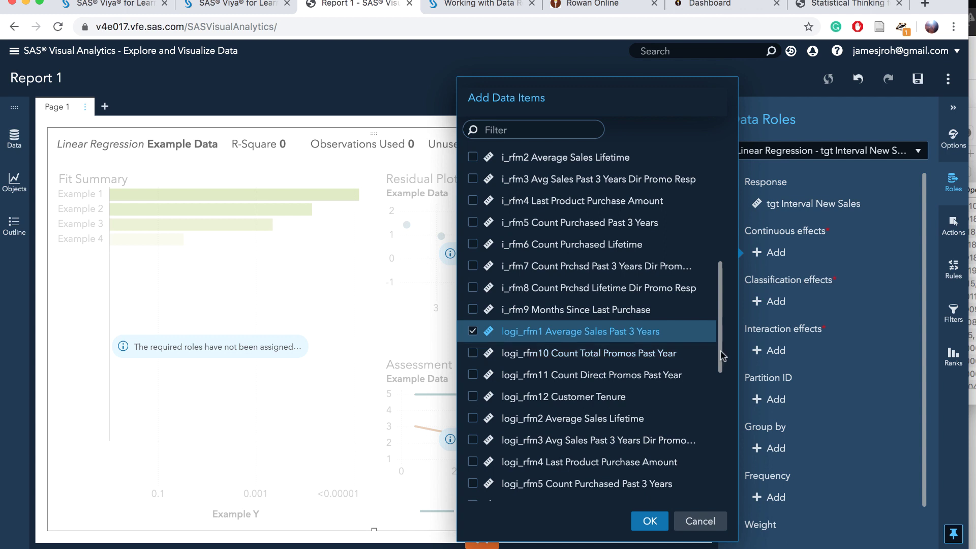
drag(722, 356, 725, 403)
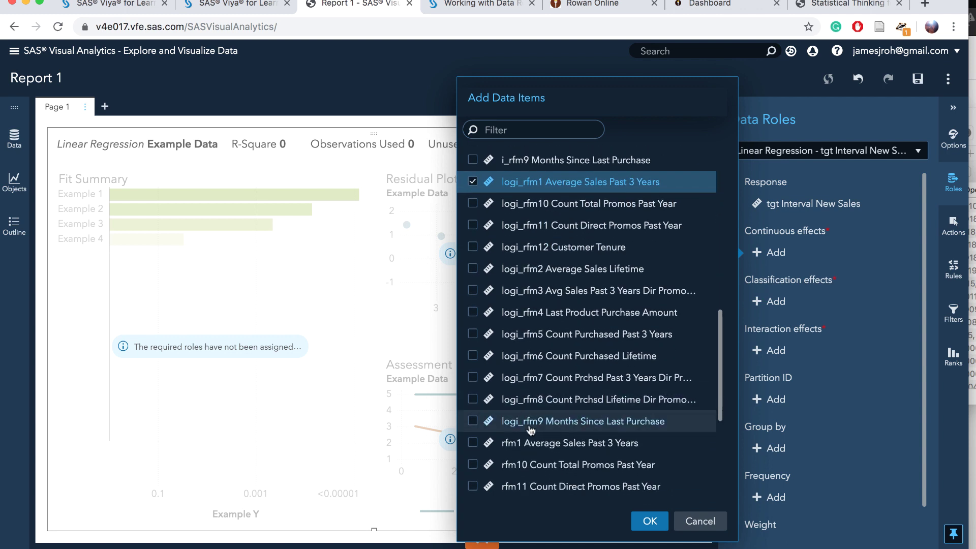
shift+click(473, 422)
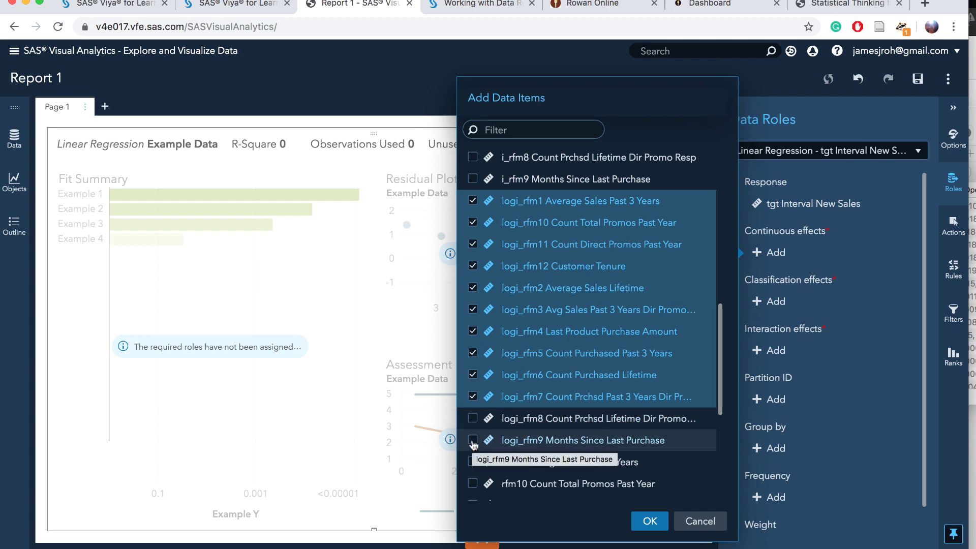
shift+click(473, 441)
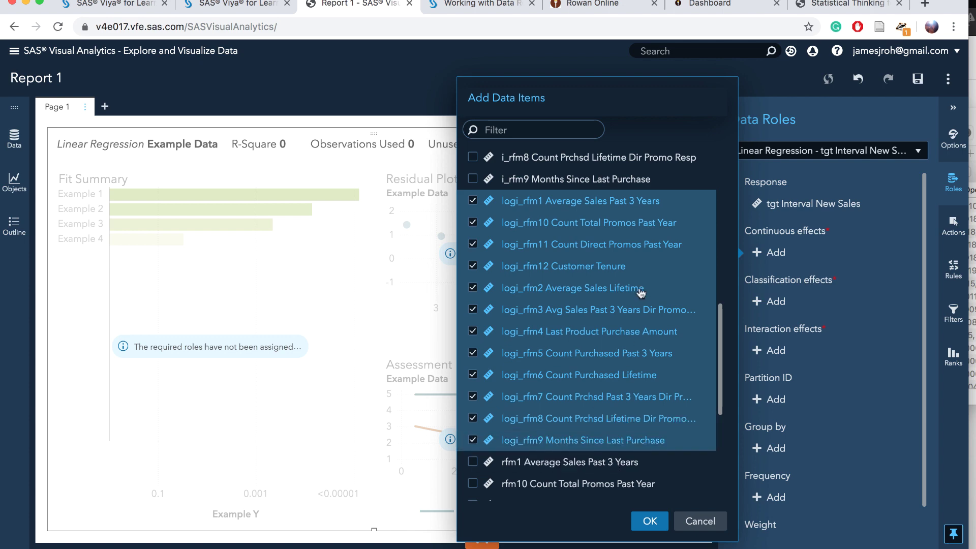
click(653, 524)
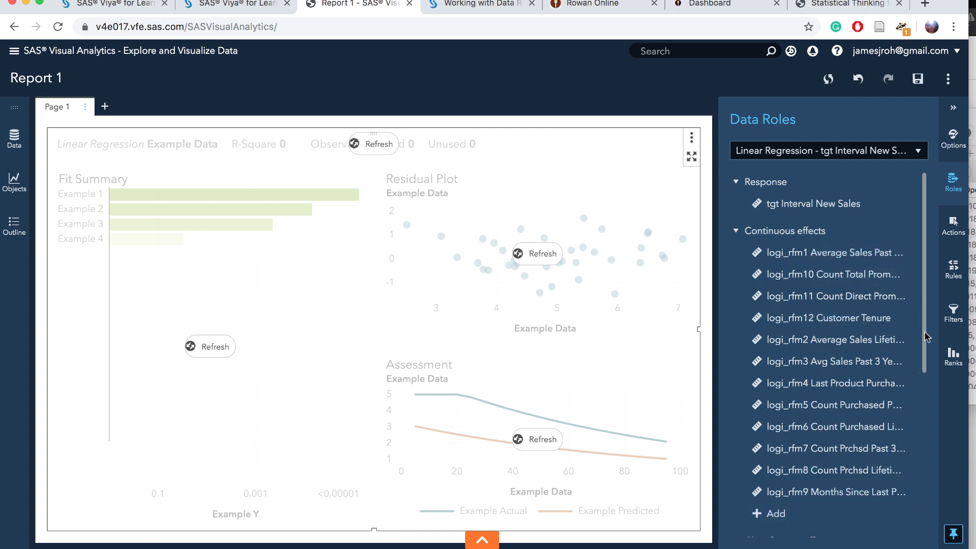
Add the category 1 and category 2 activity and value levels under Classification effects
drag(930, 338, 923, 483)
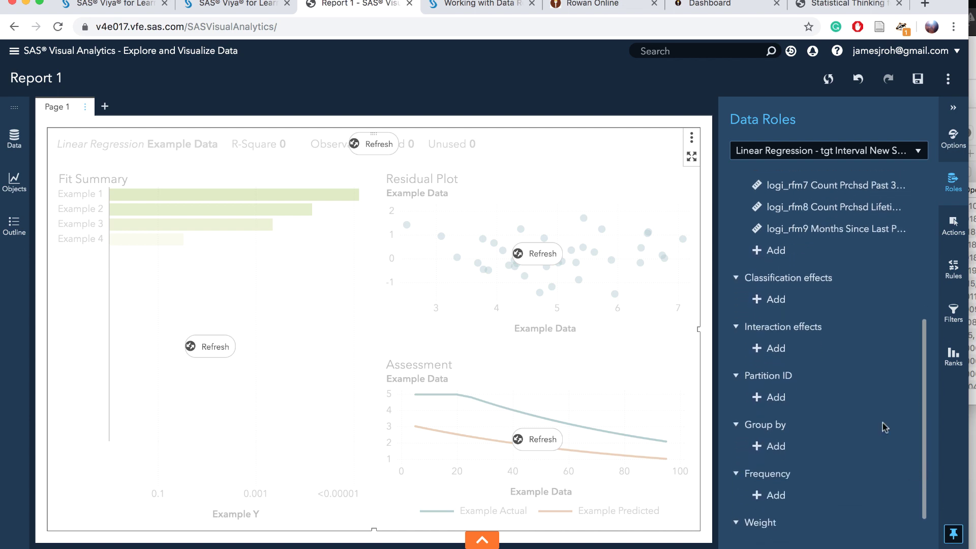
click(777, 301)
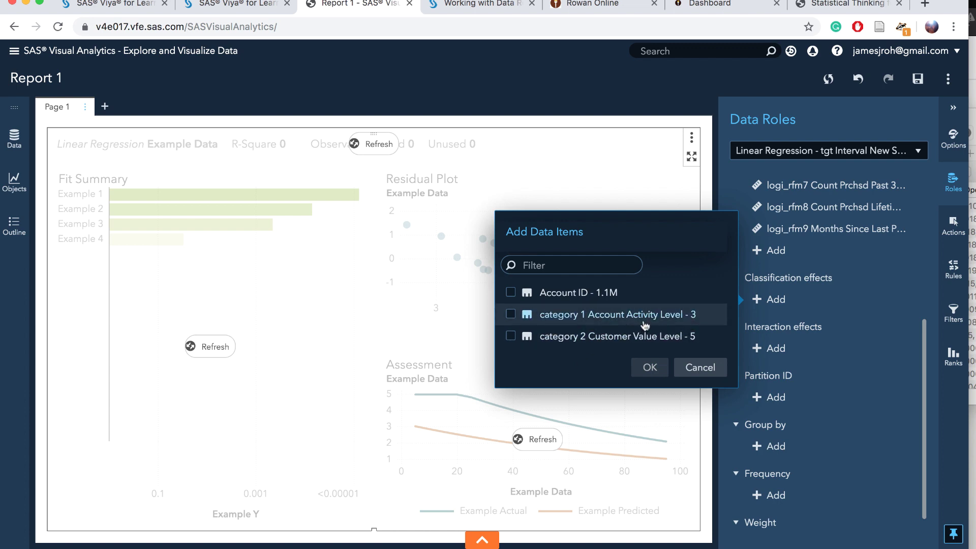
click(511, 316)
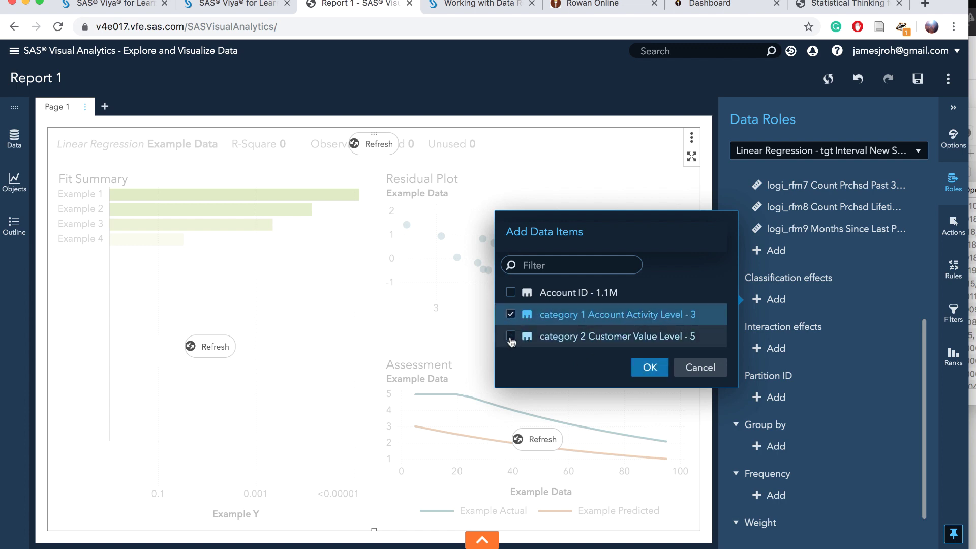
click(512, 338)
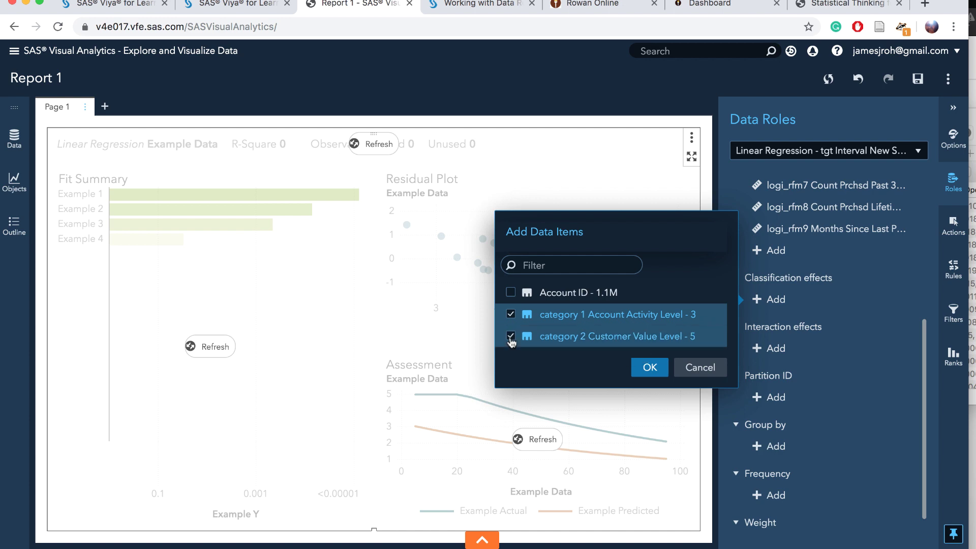
click(649, 367)
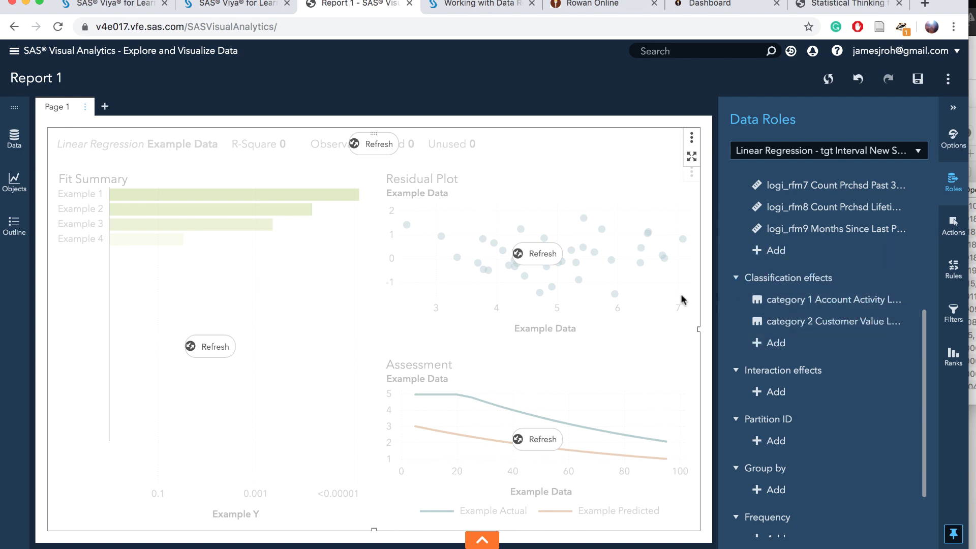
Enable auto-refresh so the model runs, giving R-Square 0.0933 on 211,509 observations
click(948, 79)
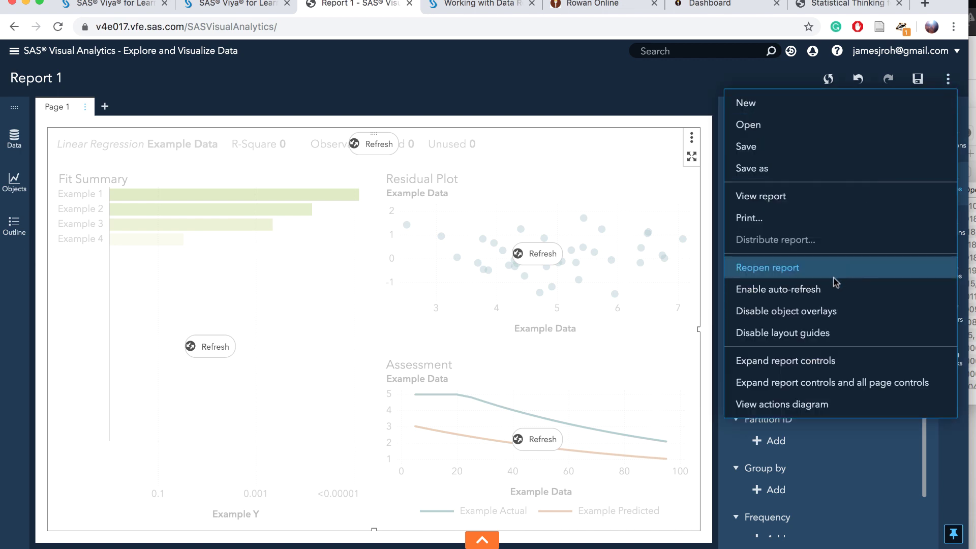
click(824, 292)
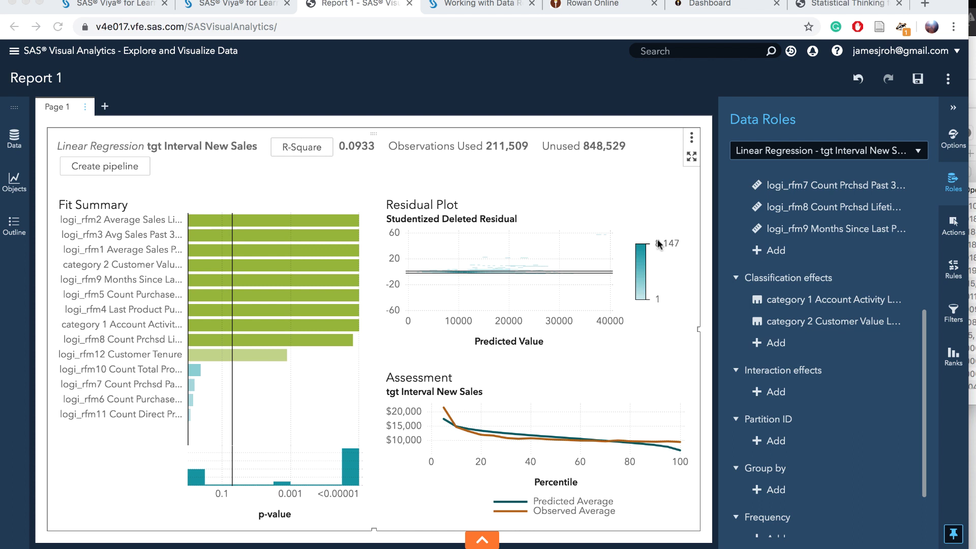
click(323, 150)
click(312, 151)
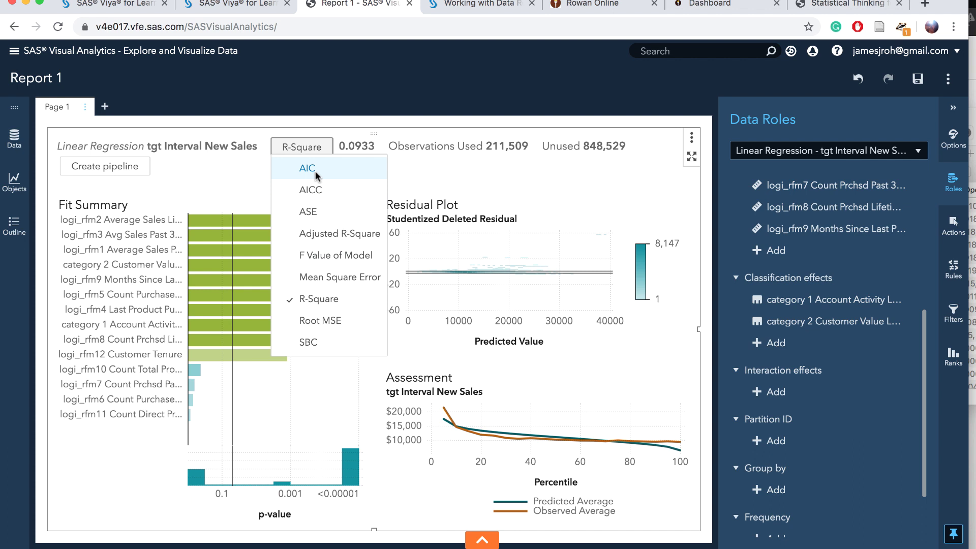
click(314, 170)
click(294, 154)
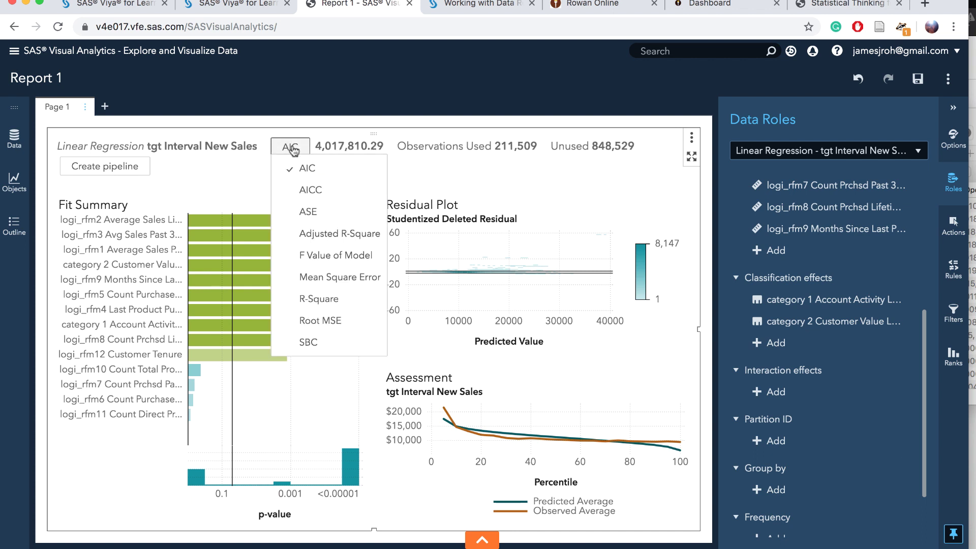
click(316, 321)
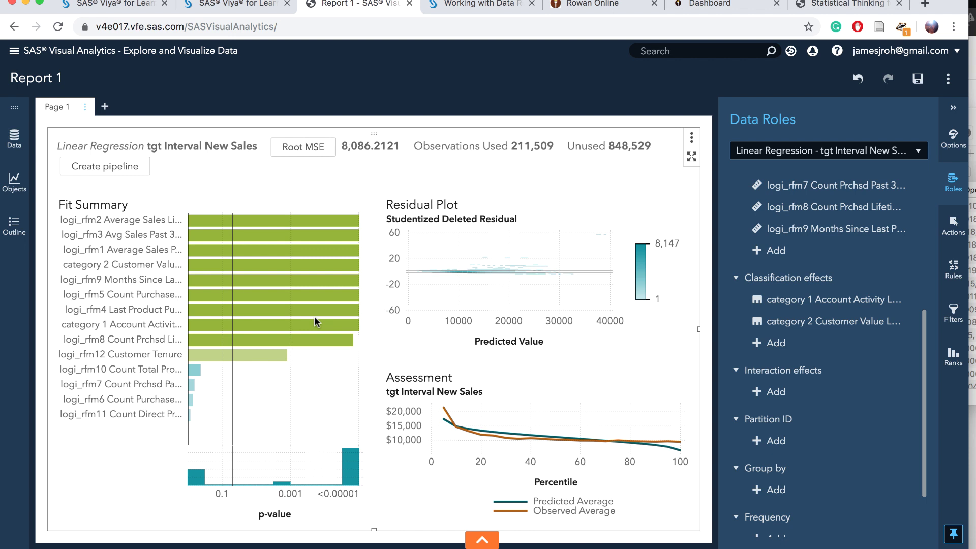
click(312, 148)
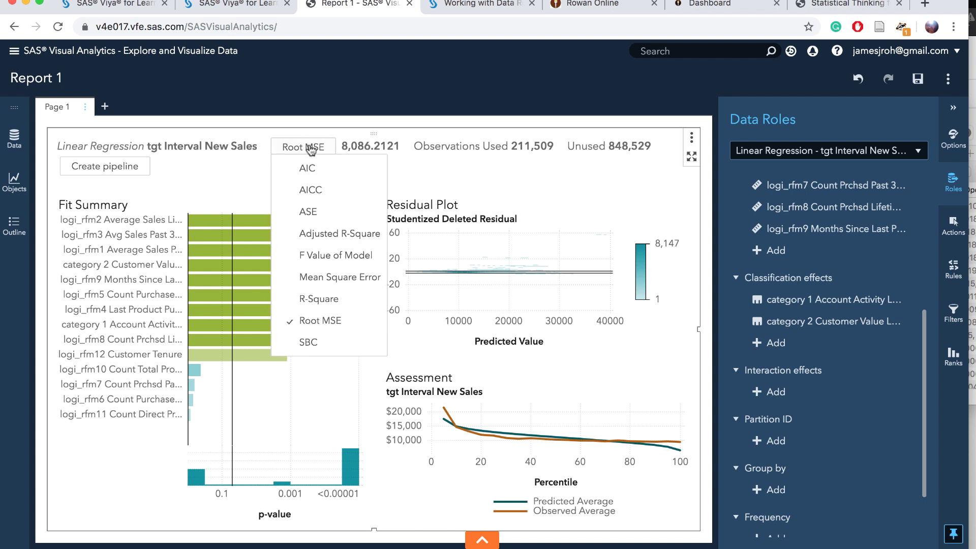
click(317, 298)
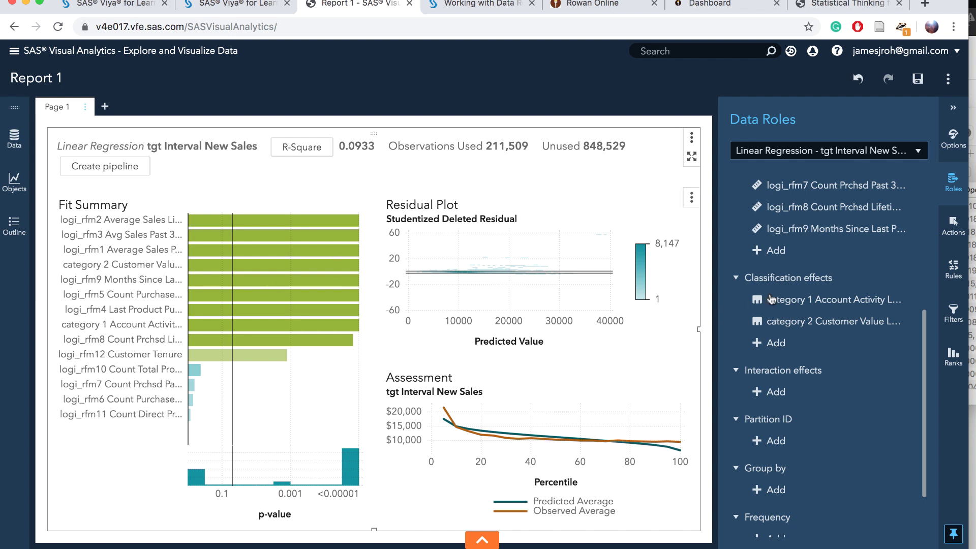
Set the Model Display > General Plot layout option to Stack
click(954, 139)
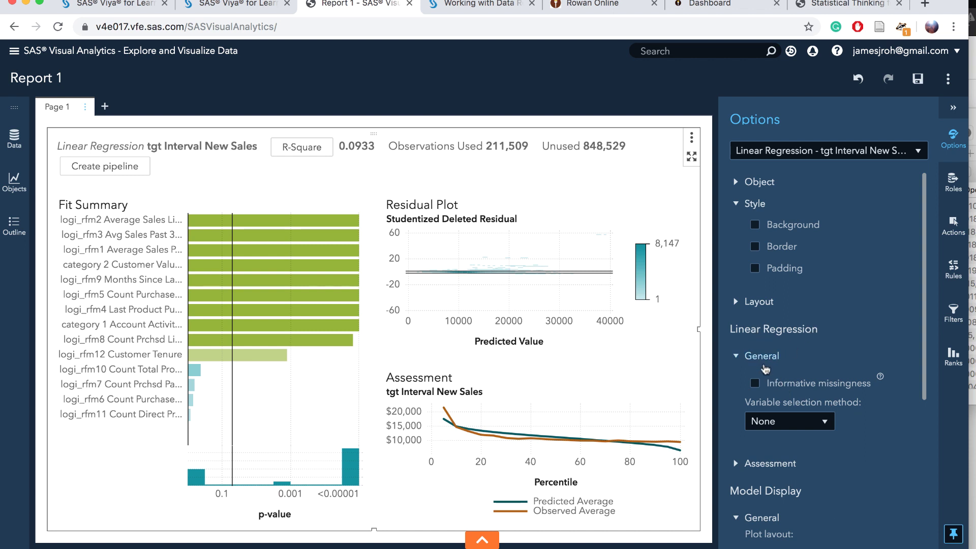
scroll(797, 486, down, 3)
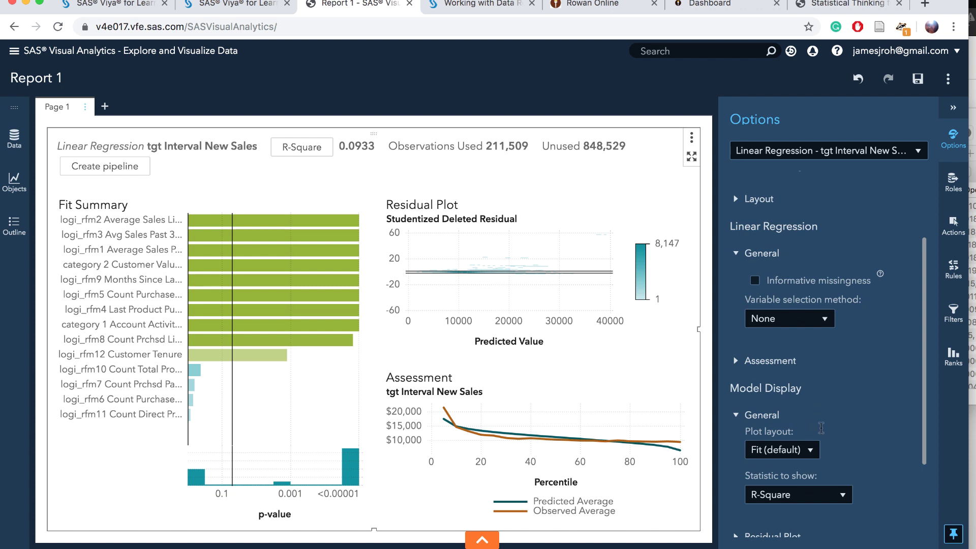
scroll(816, 428, down, 2)
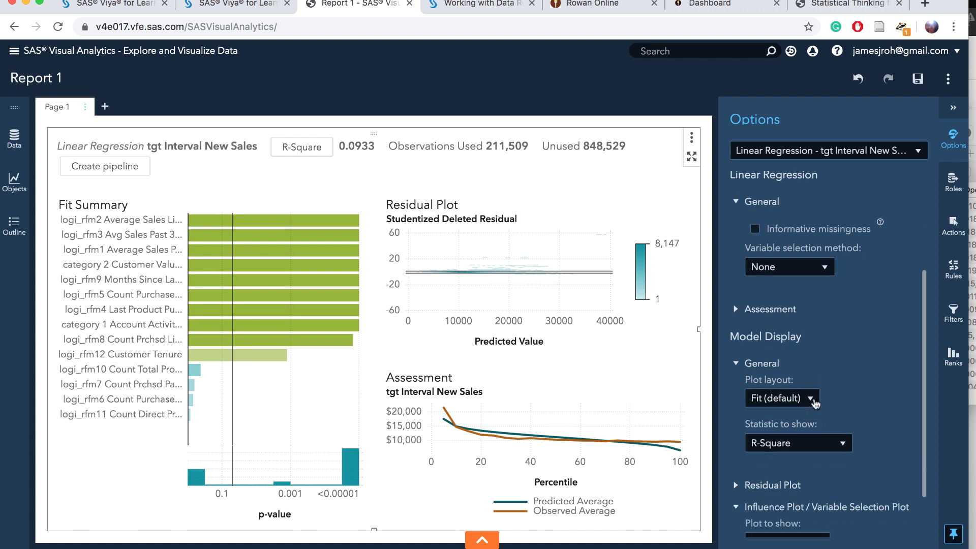
scroll(842, 392, down, 1)
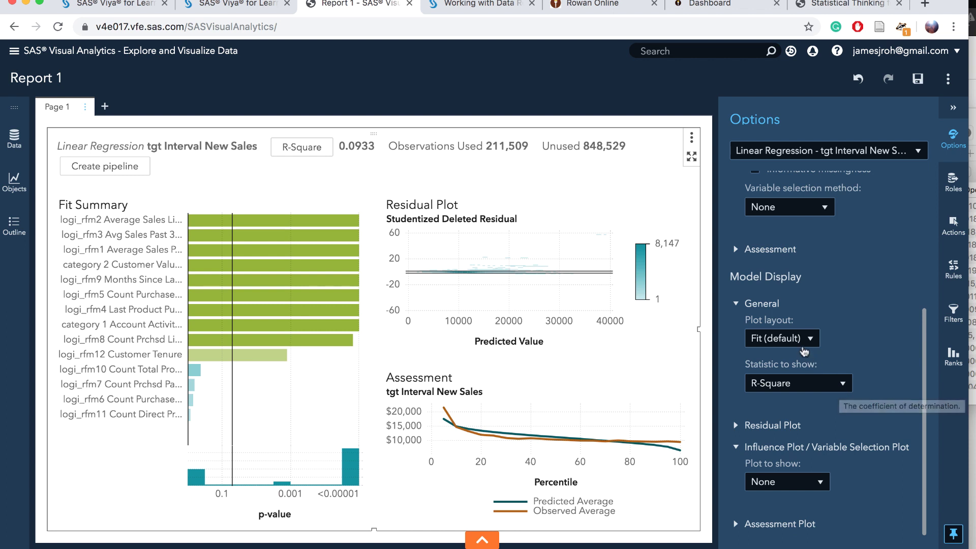
click(806, 341)
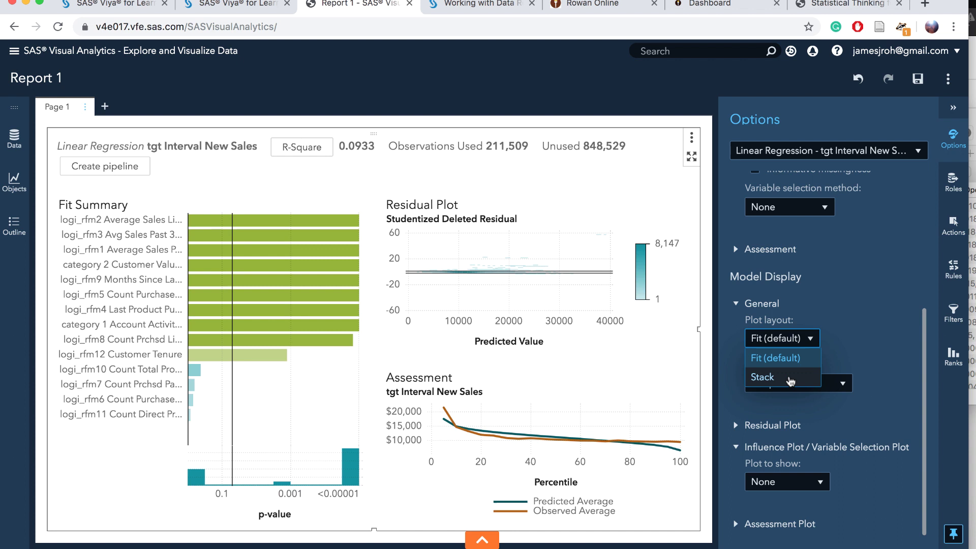
click(790, 381)
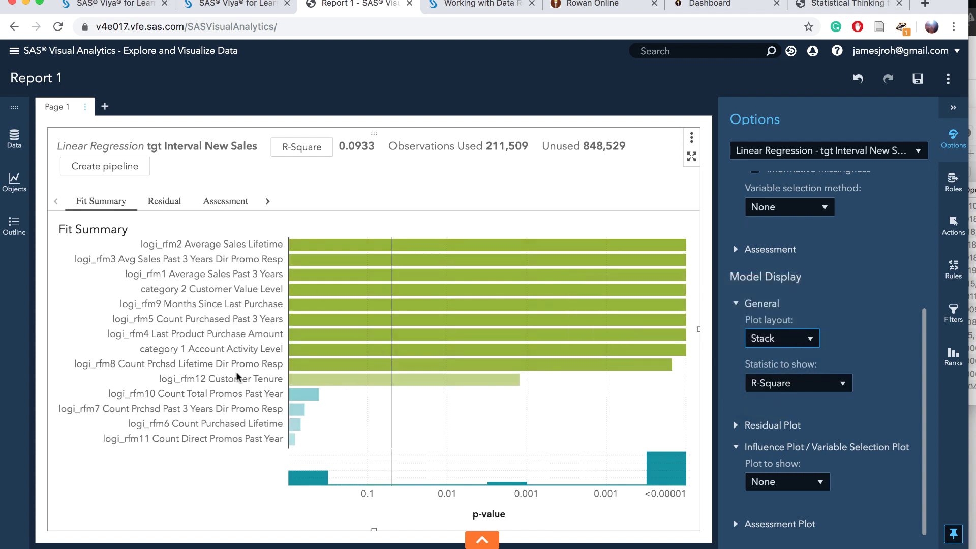
click(157, 206)
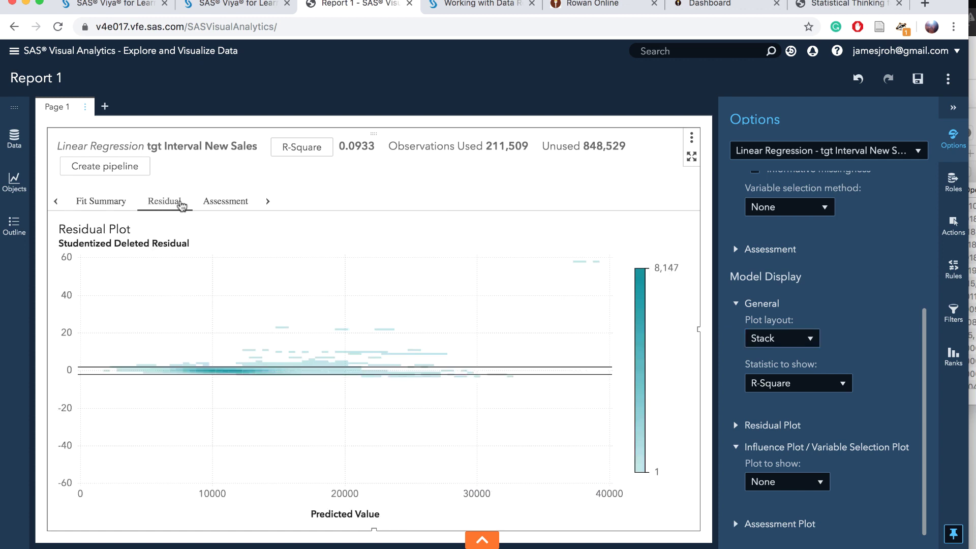
click(221, 202)
click(159, 204)
click(107, 203)
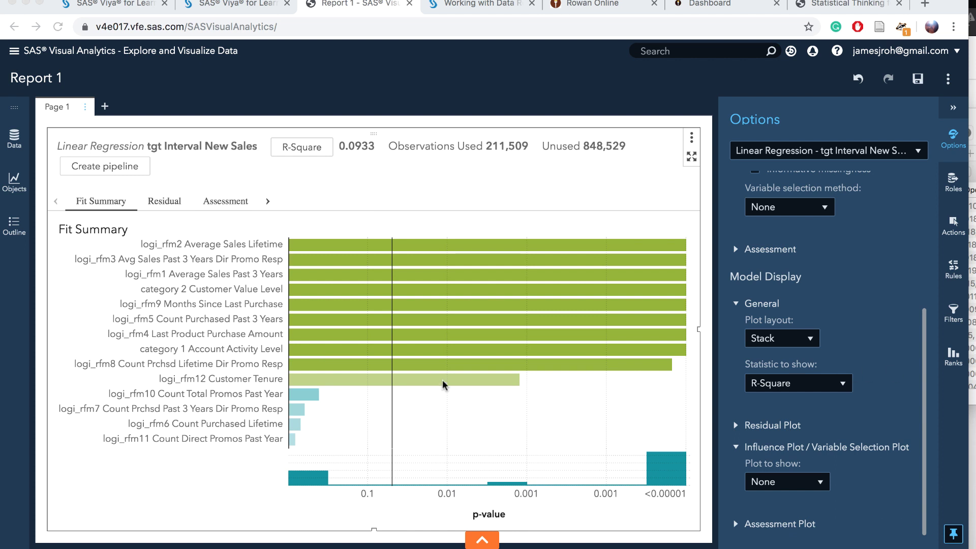
Show the Residual Plot of studentized deleted residuals versus predicted value and read heat-map cell values
click(163, 205)
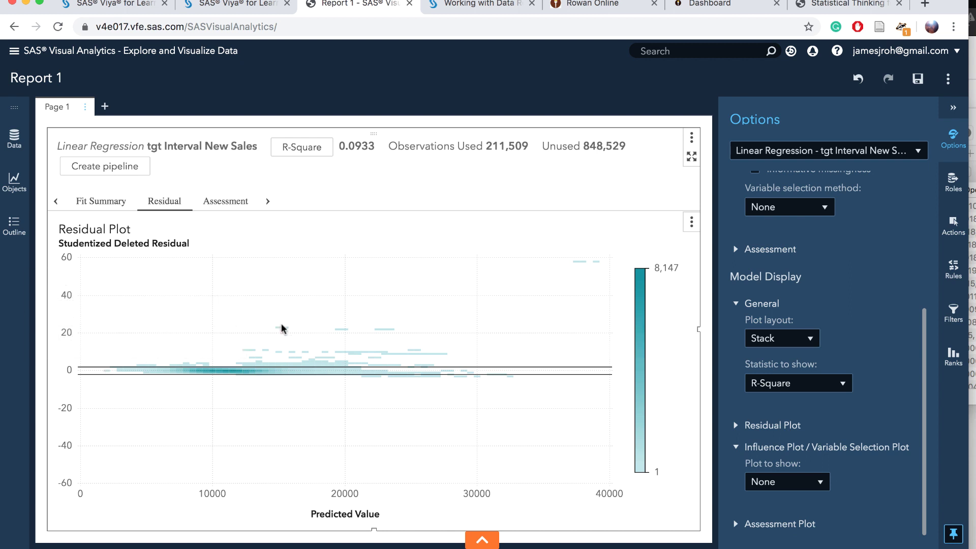
mouse_move(284, 331)
mouse_move(146, 369)
mouse_move(577, 266)
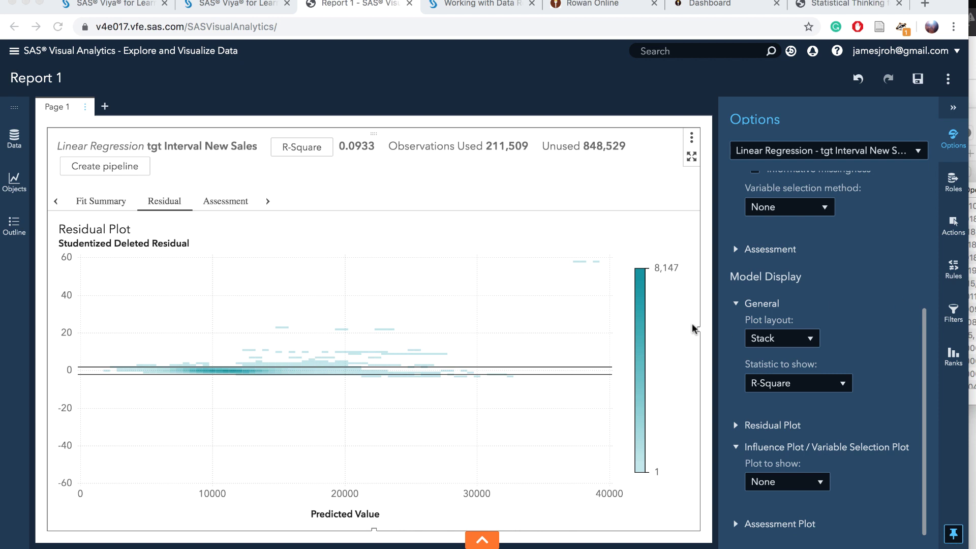
click(575, 262)
drag(571, 273, 615, 247)
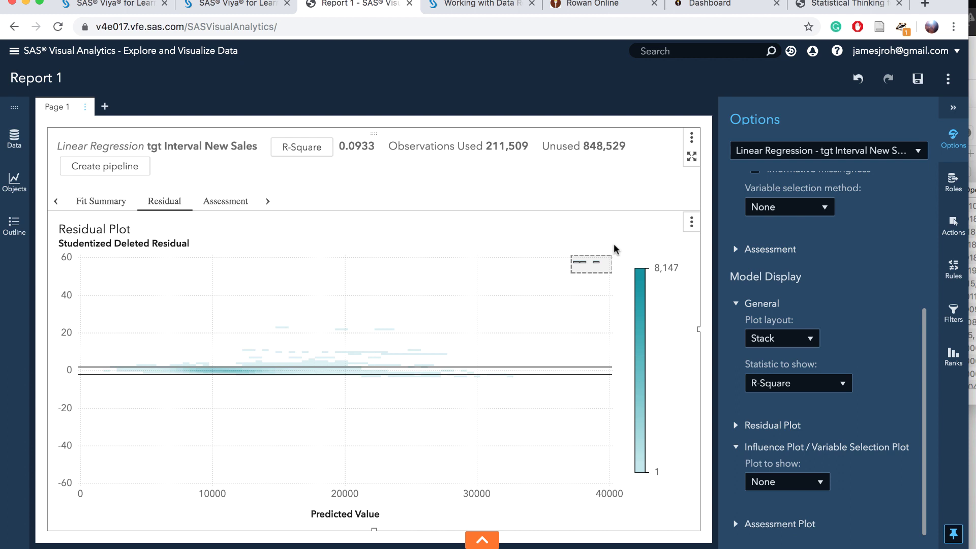
key(super+Tab)
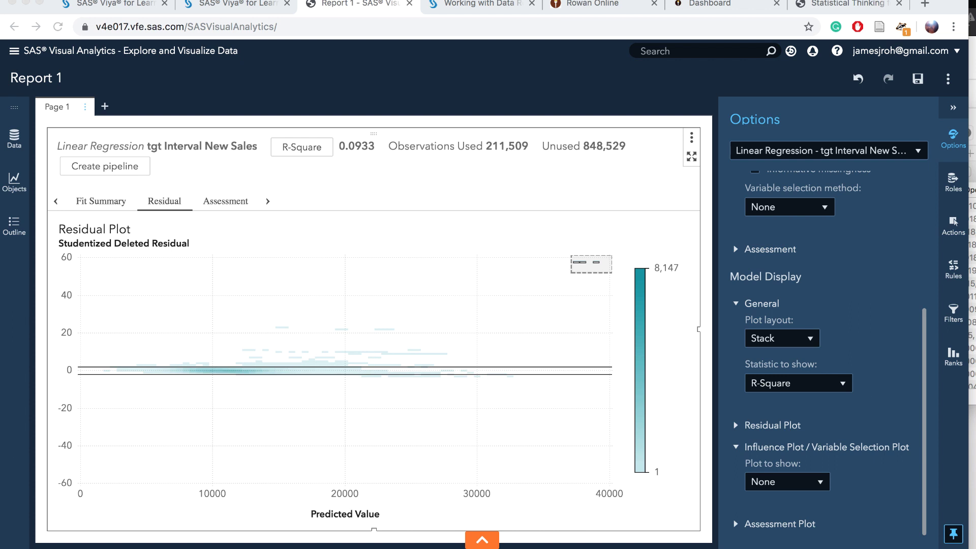
right_click(584, 262)
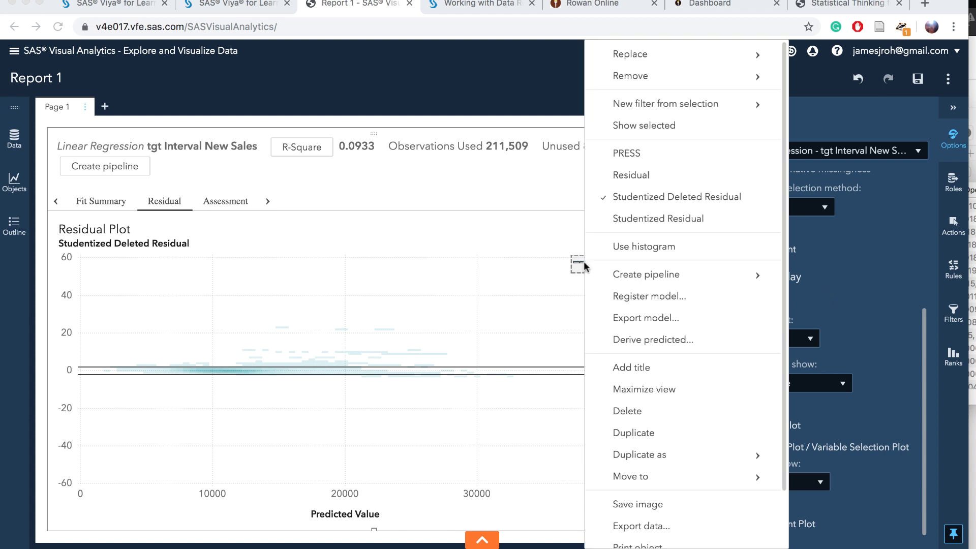
click(645, 125)
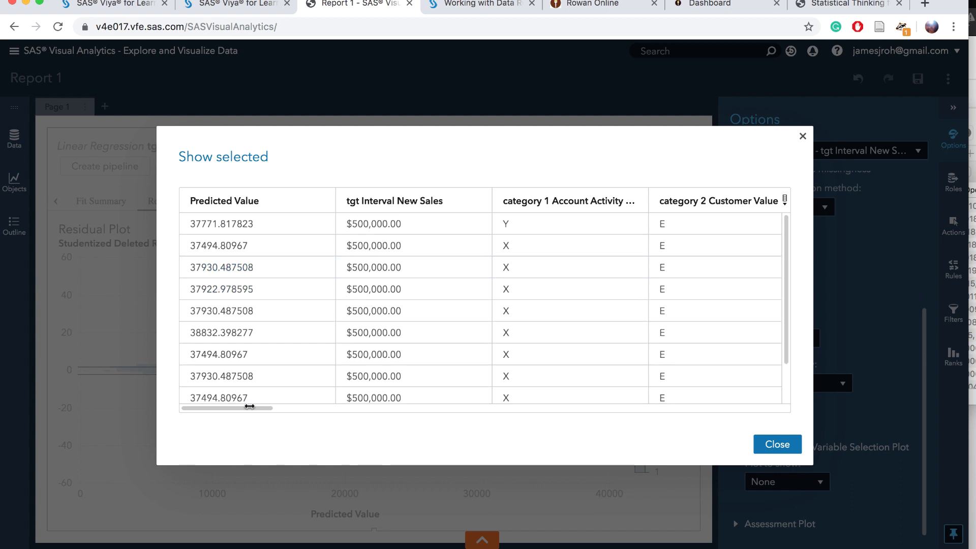
drag(249, 408, 549, 437)
drag(644, 462, 839, 532)
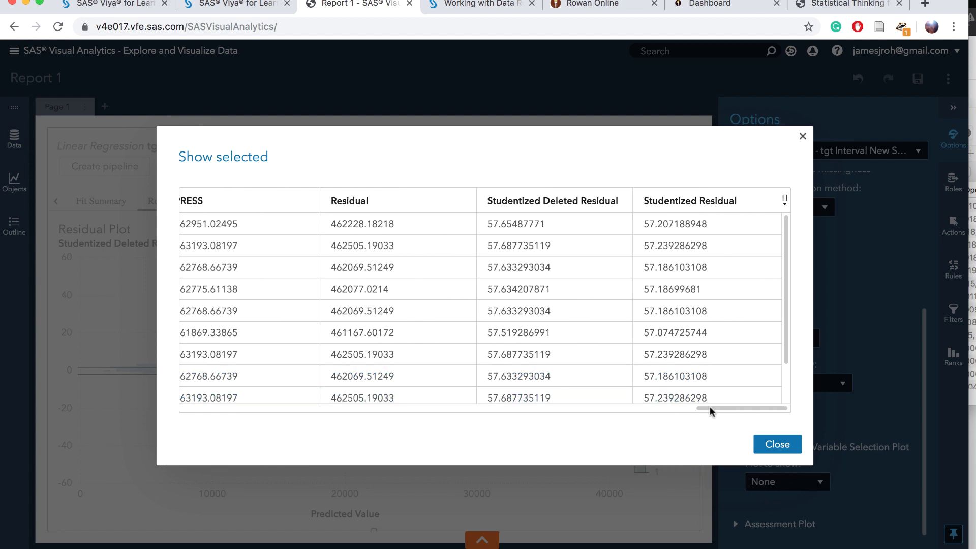
drag(710, 407, 217, 451)
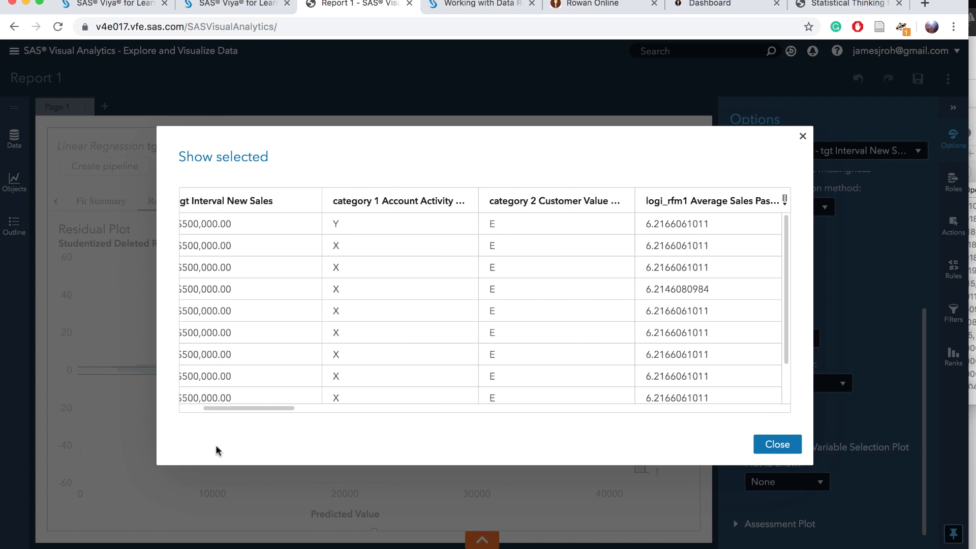
click(765, 451)
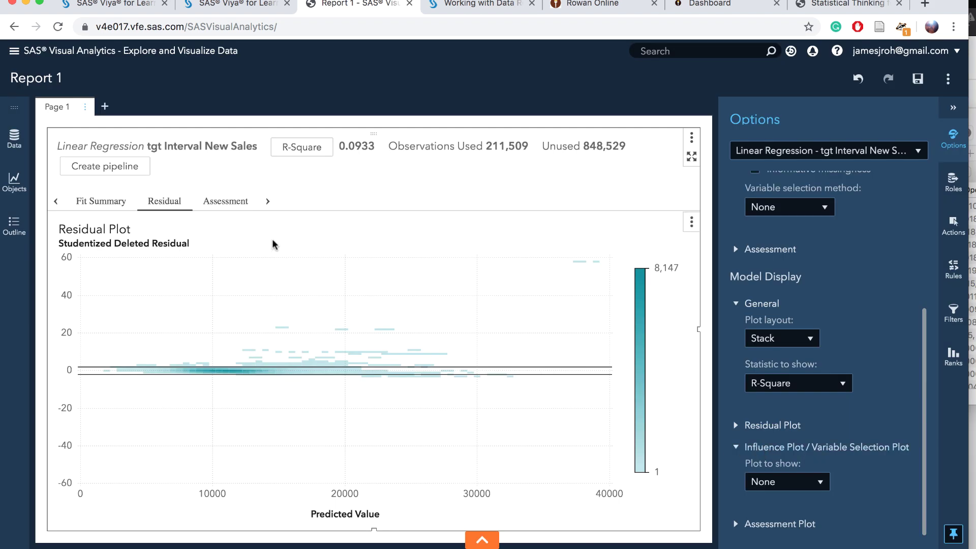
Show the Assessment chart of predicted versus observed average tgt Interval New Sales by percentile
click(227, 202)
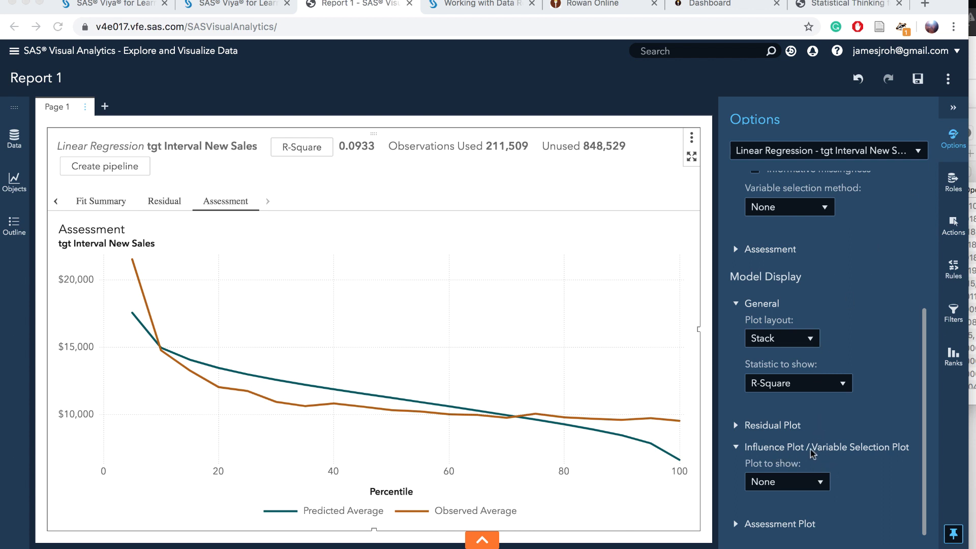
Set Plot to show to Influence Plot and display the Cook's D influence chart
click(820, 488)
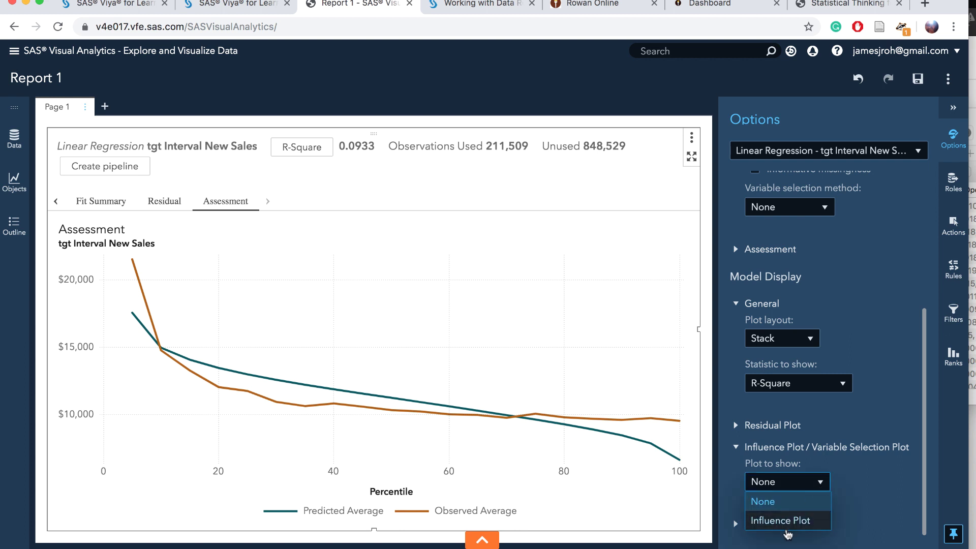
click(781, 520)
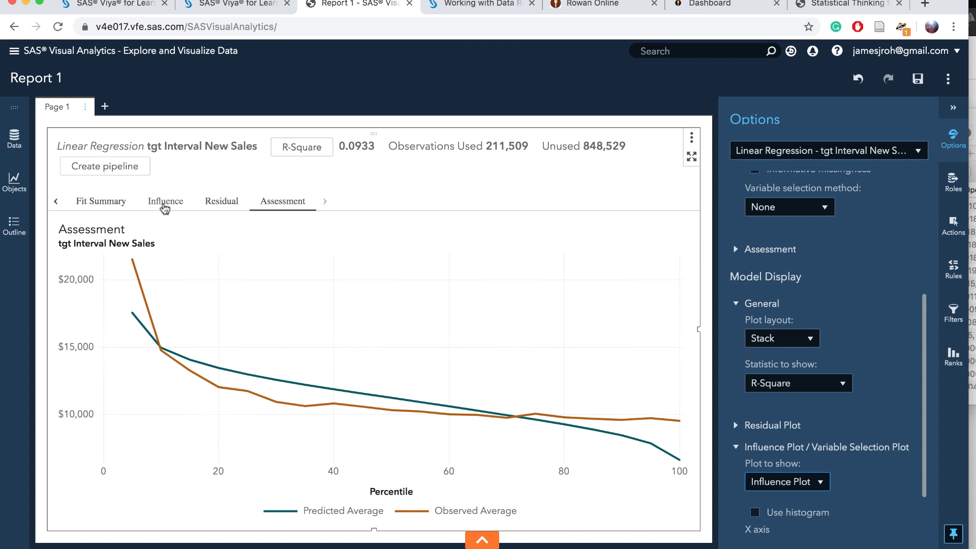
click(168, 206)
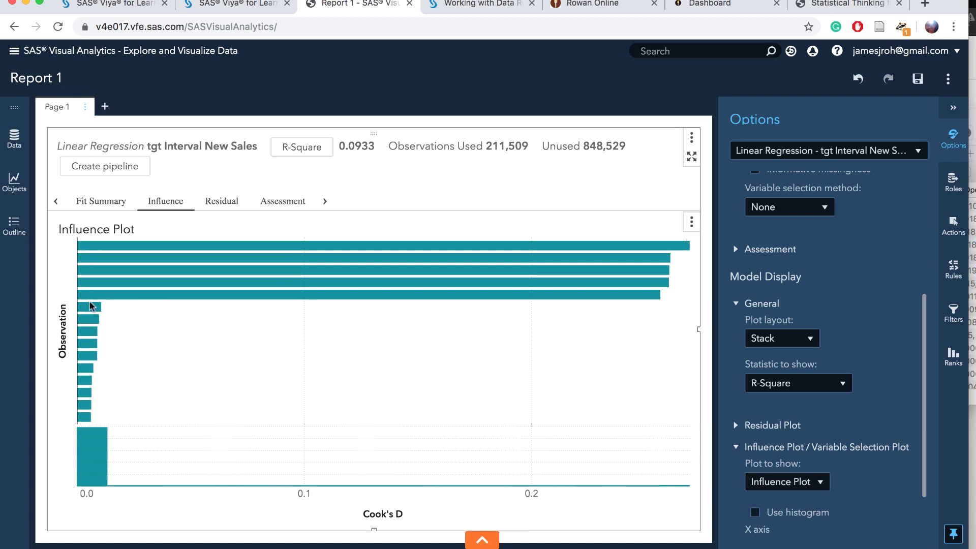
Select the observations with the largest Cook's D values, near 0.26
mouse_move(151, 275)
drag(673, 307, 71, 227)
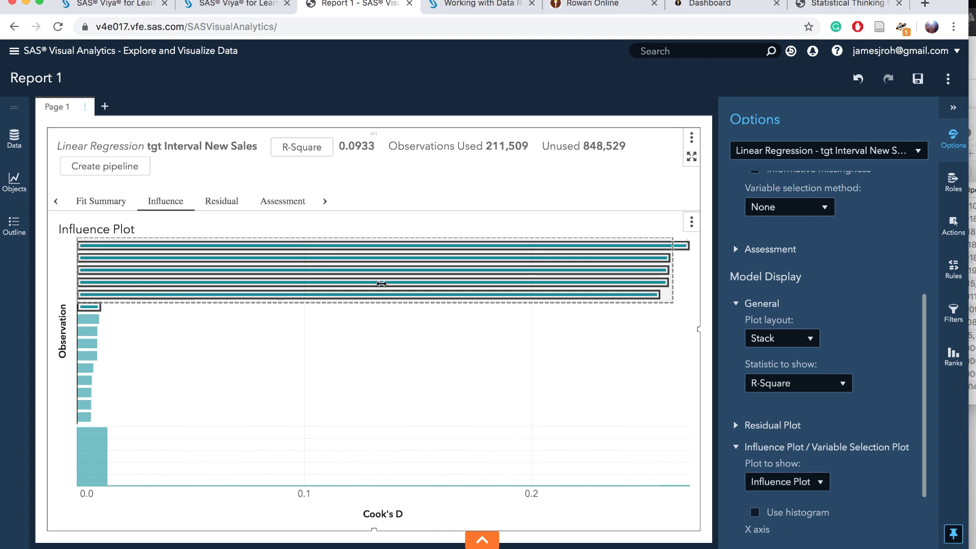
mouse_move(349, 275)
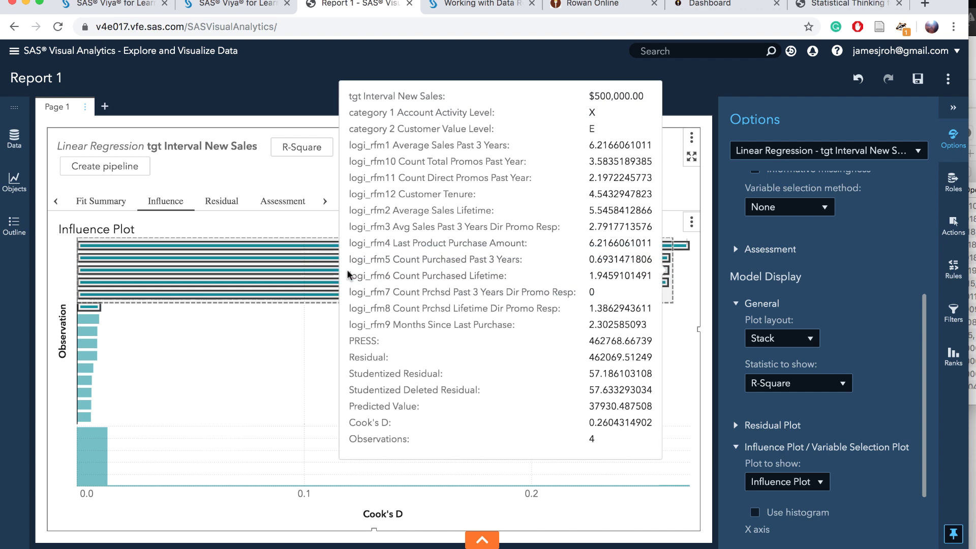
Exclude the selected observations with a new filter, refitting on 211,497 observations with R-Square 0.0937
right_click(317, 274)
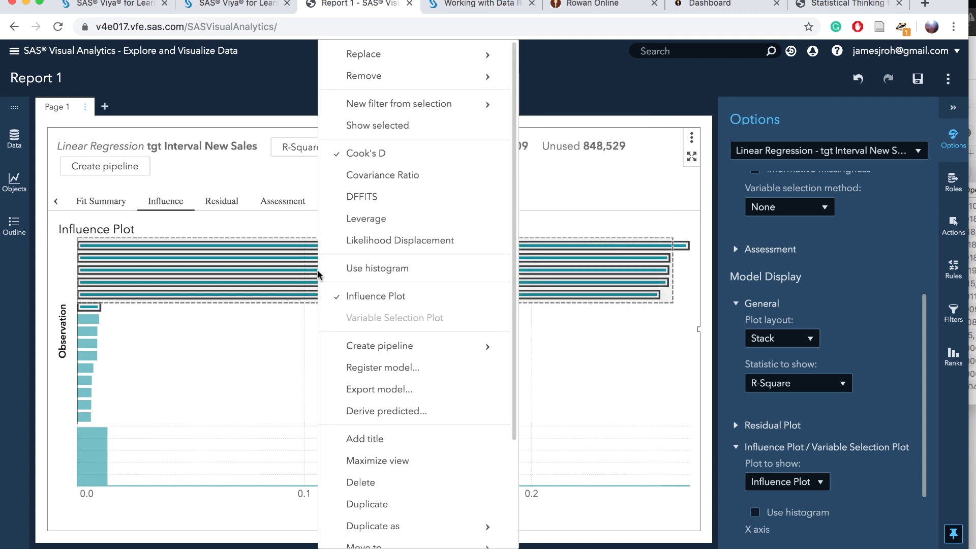
mouse_move(416, 78)
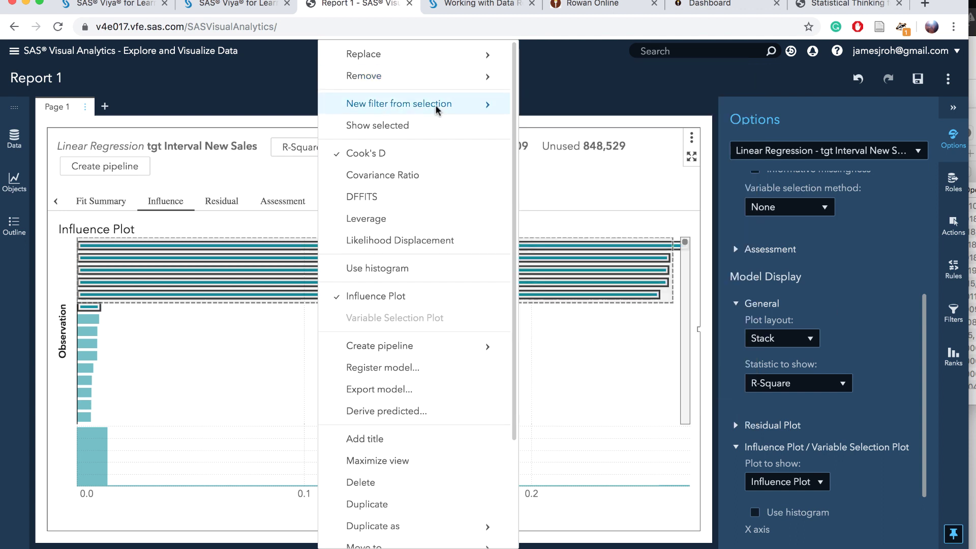
mouse_move(435, 114)
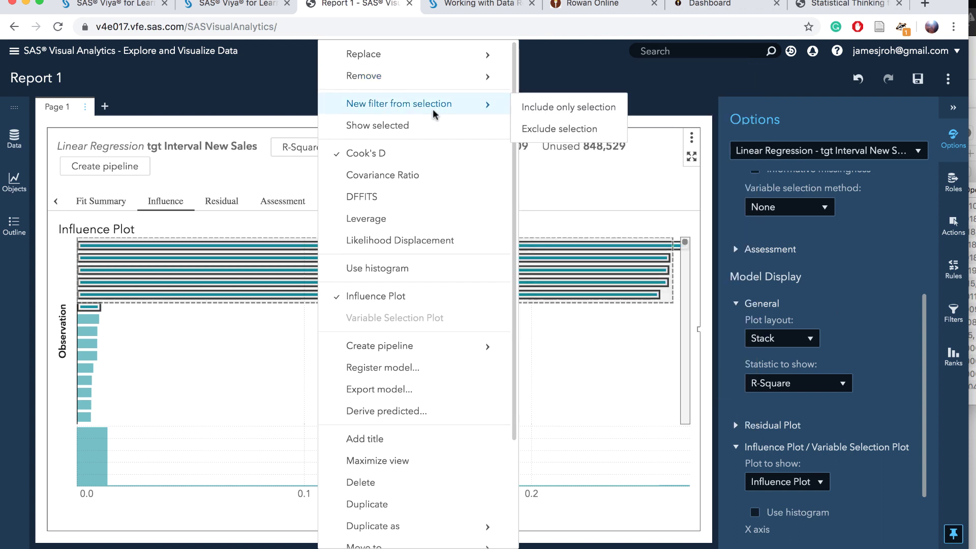
click(541, 130)
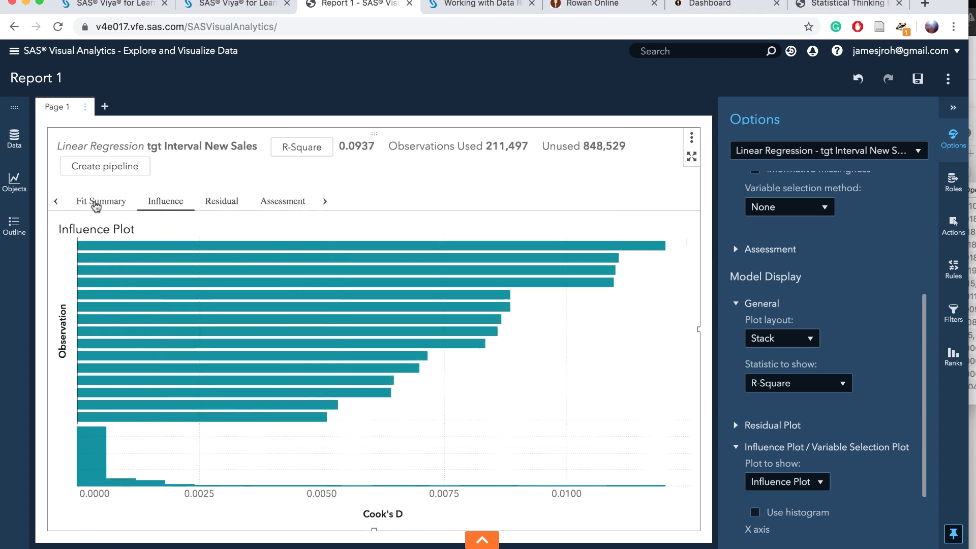
click(96, 204)
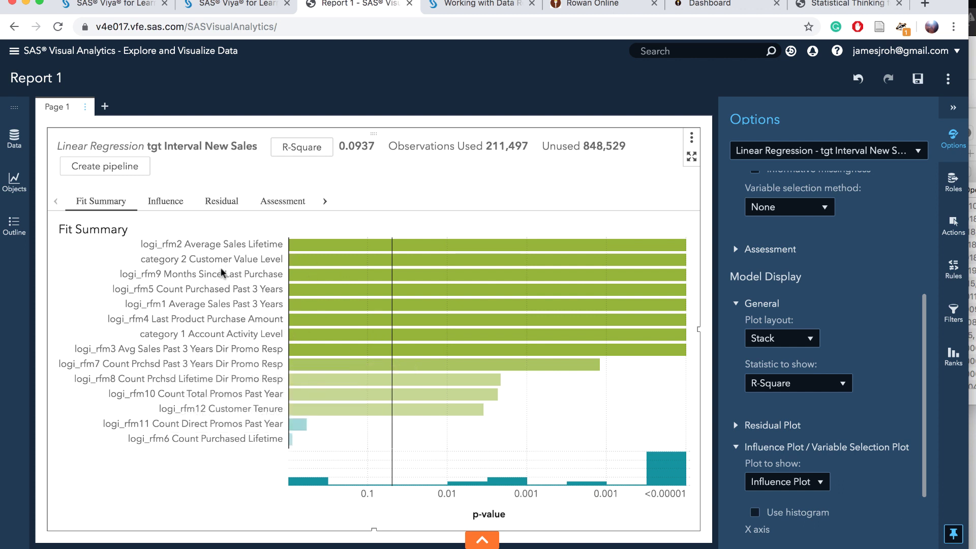
click(158, 208)
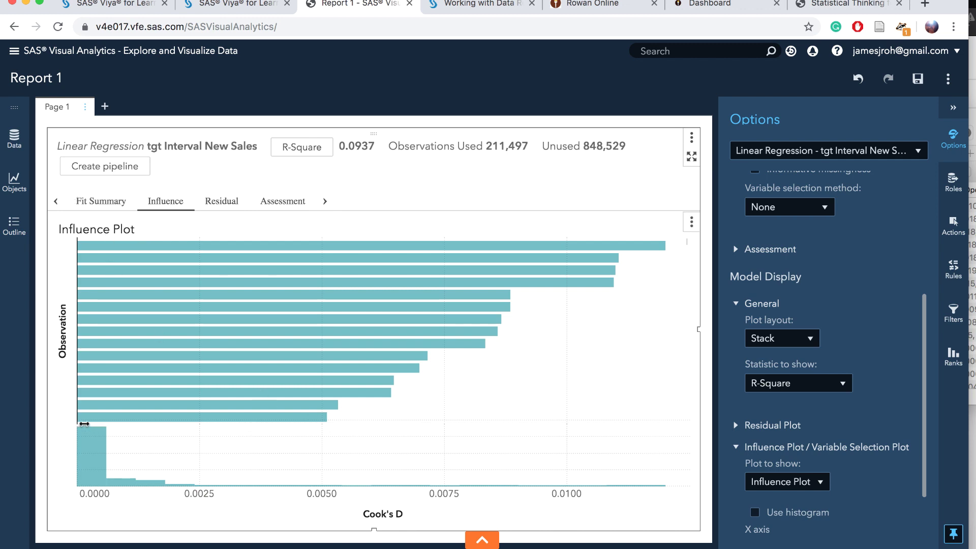
Select and exclude the next high Cook's D observations, refitting on 211,453 observations with R-Square 0.0919
drag(84, 424, 156, 241)
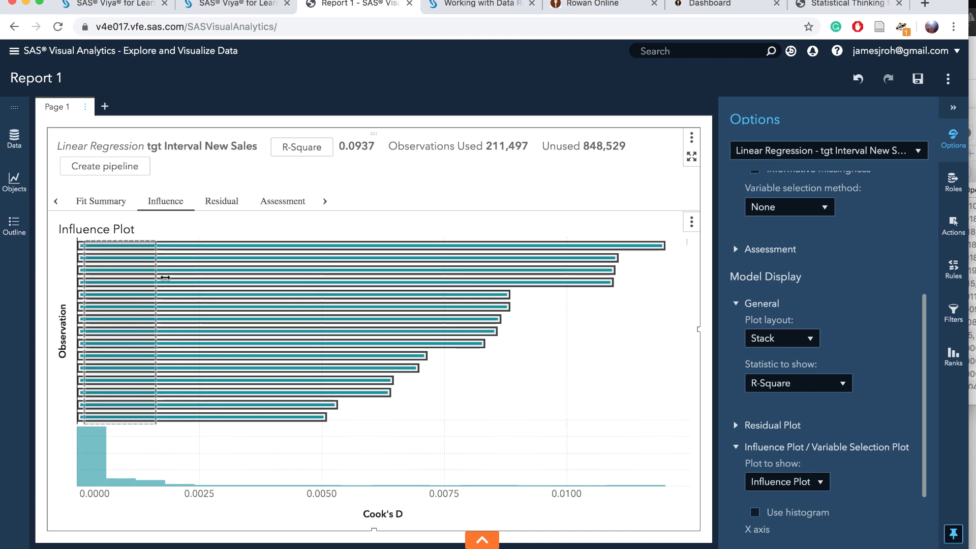
right_click(165, 277)
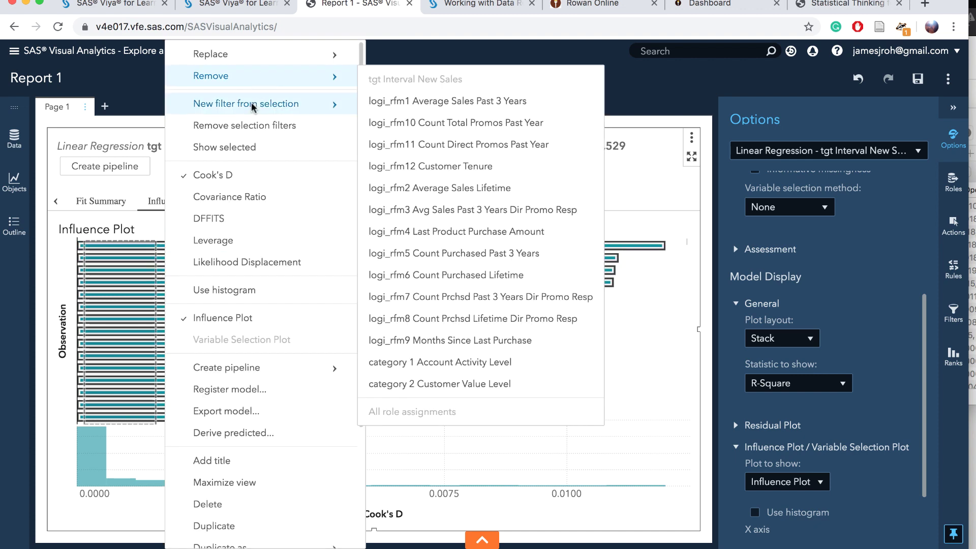
mouse_move(252, 107)
click(392, 127)
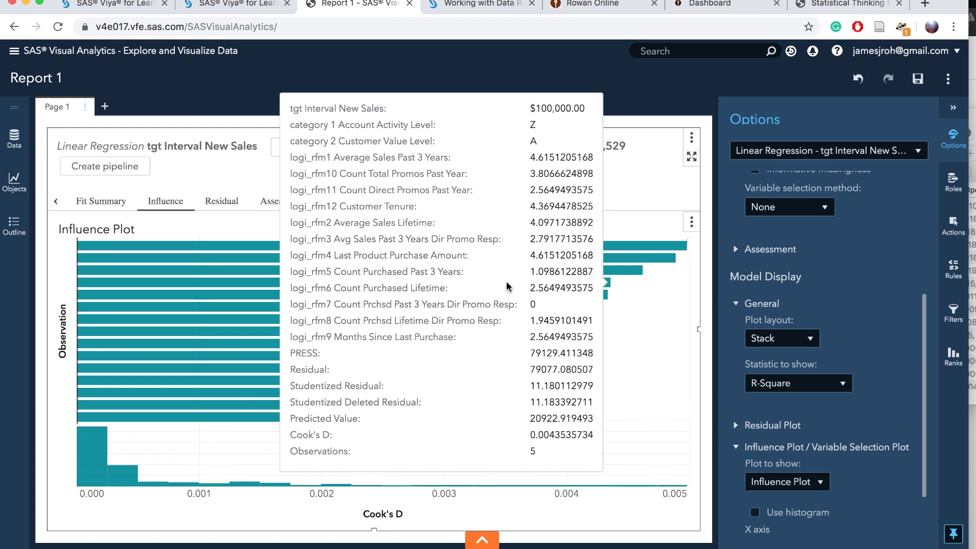
mouse_move(185, 427)
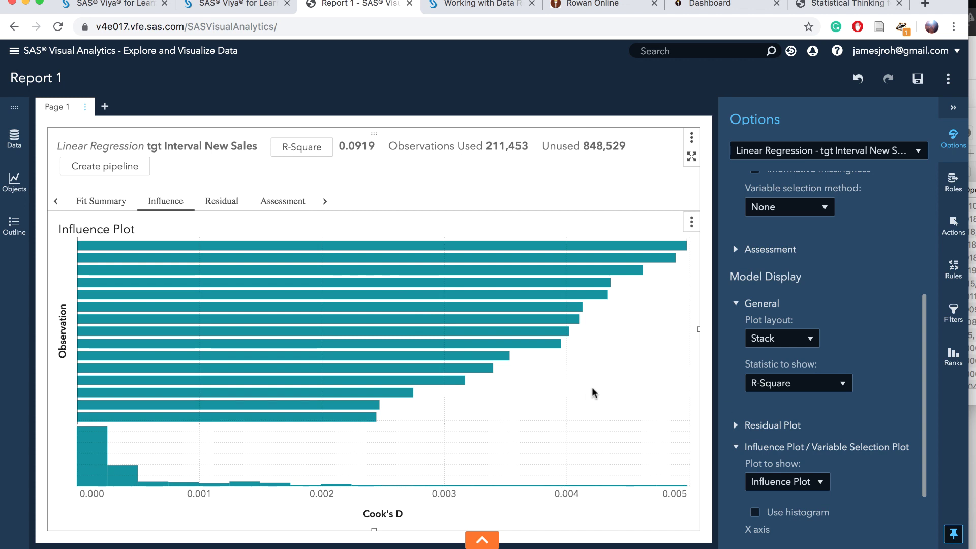
mouse_move(144, 331)
Show the Fit Summary of effect p-values, noting logi_rfm12 Customer Tenure at 0.01793
click(103, 202)
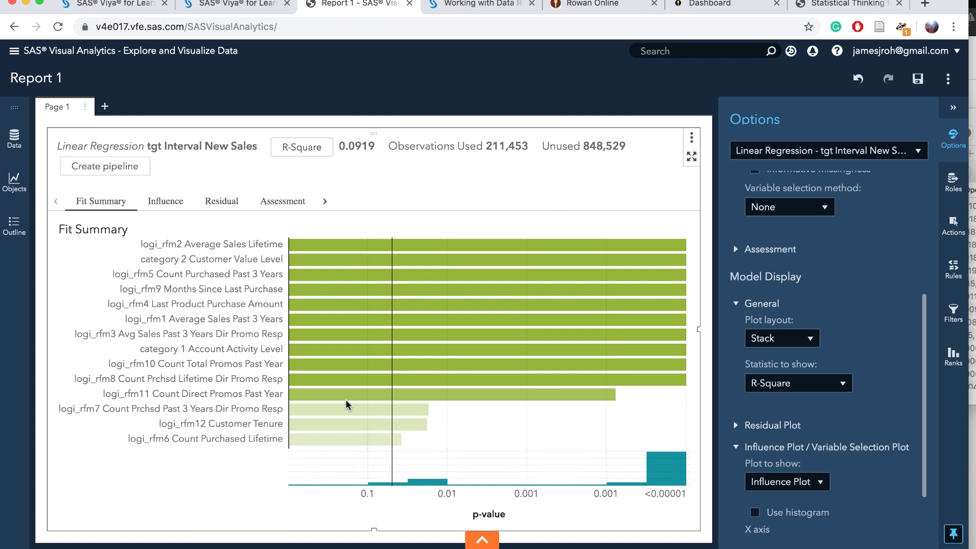
mouse_move(400, 425)
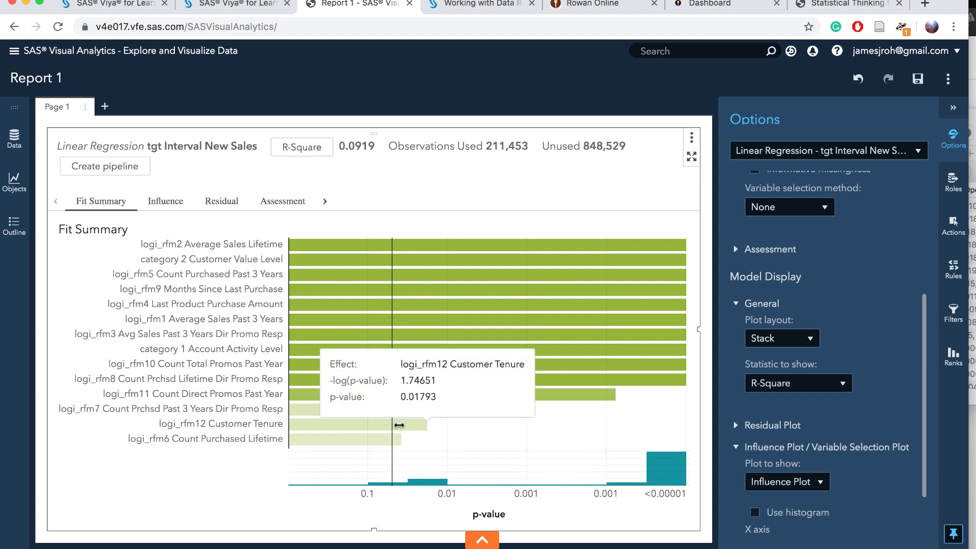